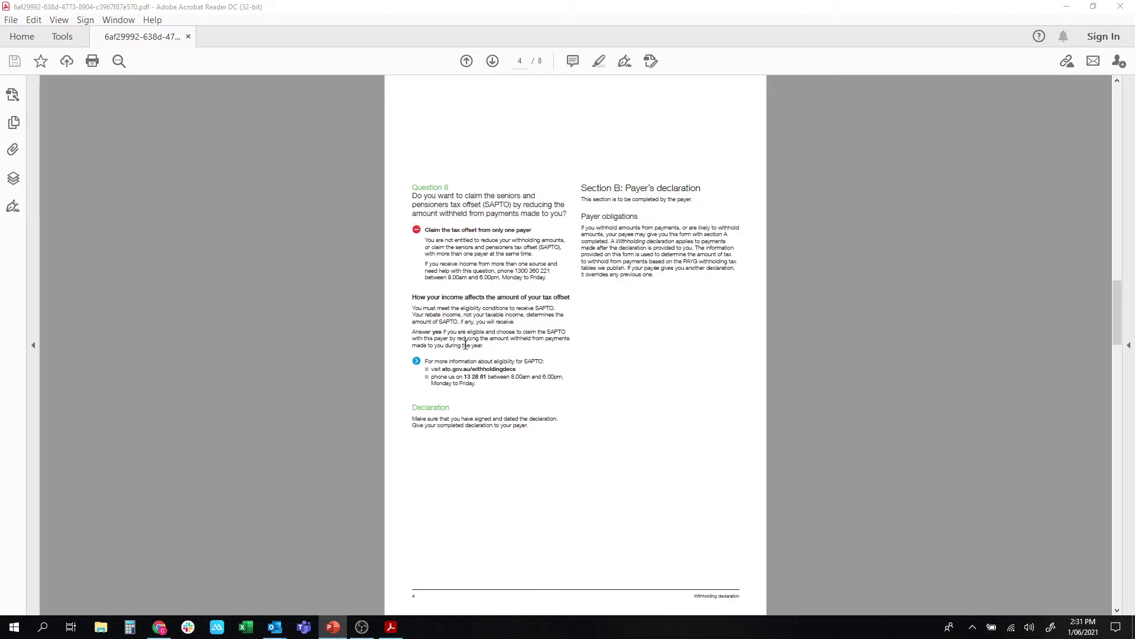
# Scroll the Withholding declaration PDF to page 4 of 8, showing Question 8 and the payer's declaration.
pyautogui.scroll(15, 465, 345)
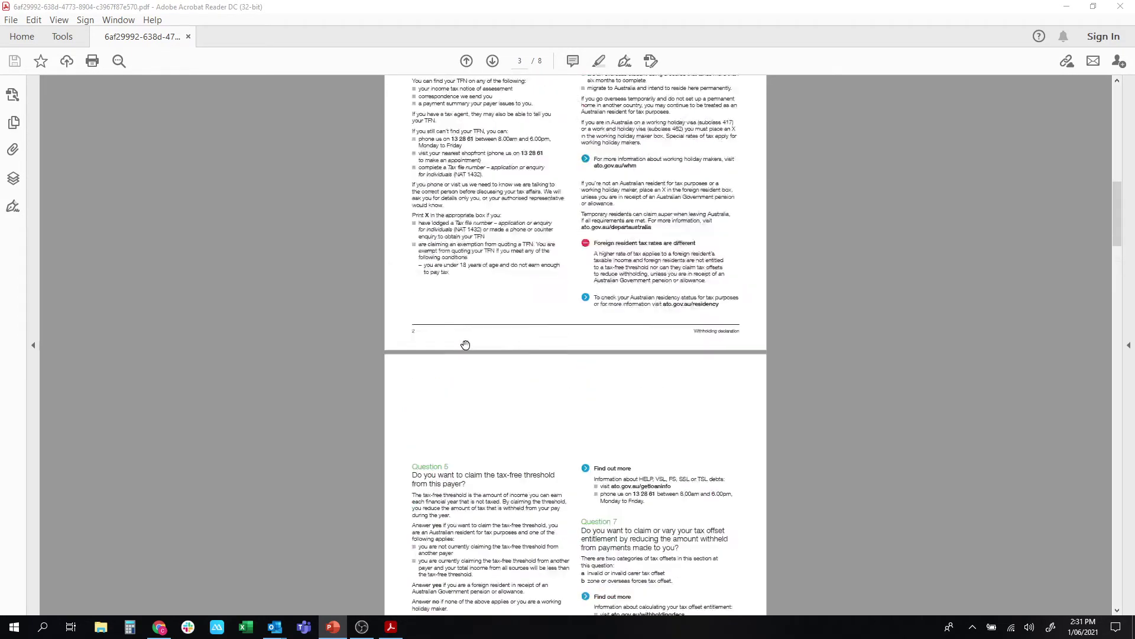
# Scroll to the top of the declaration and page through pages 2 and 3.
pyautogui.scroll(20, 466, 345)
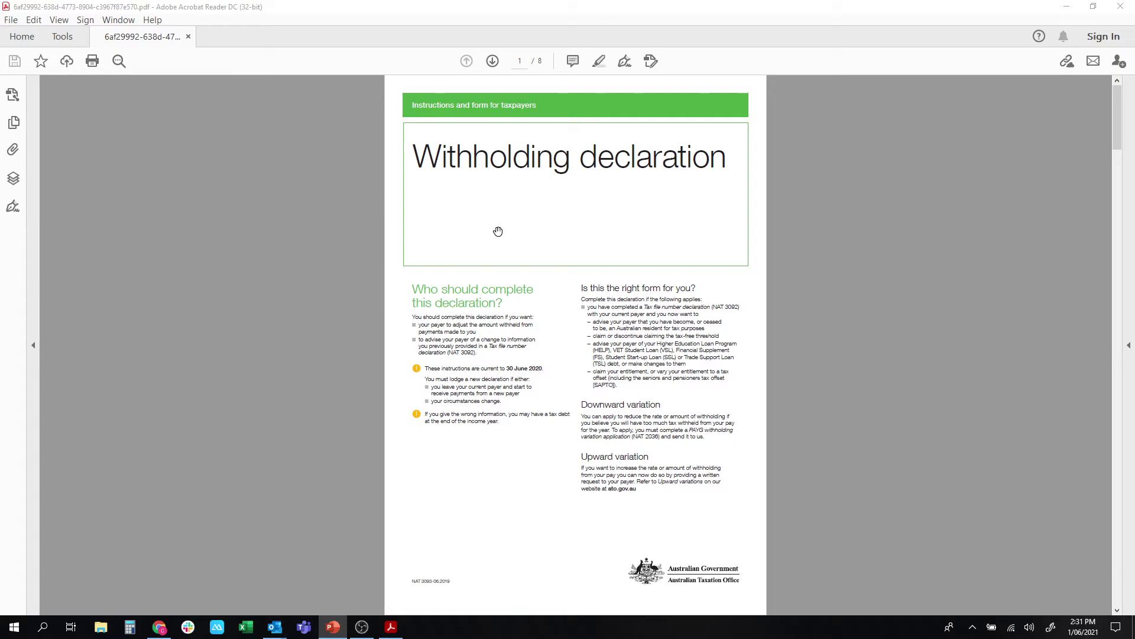
pyautogui.click(494, 63)
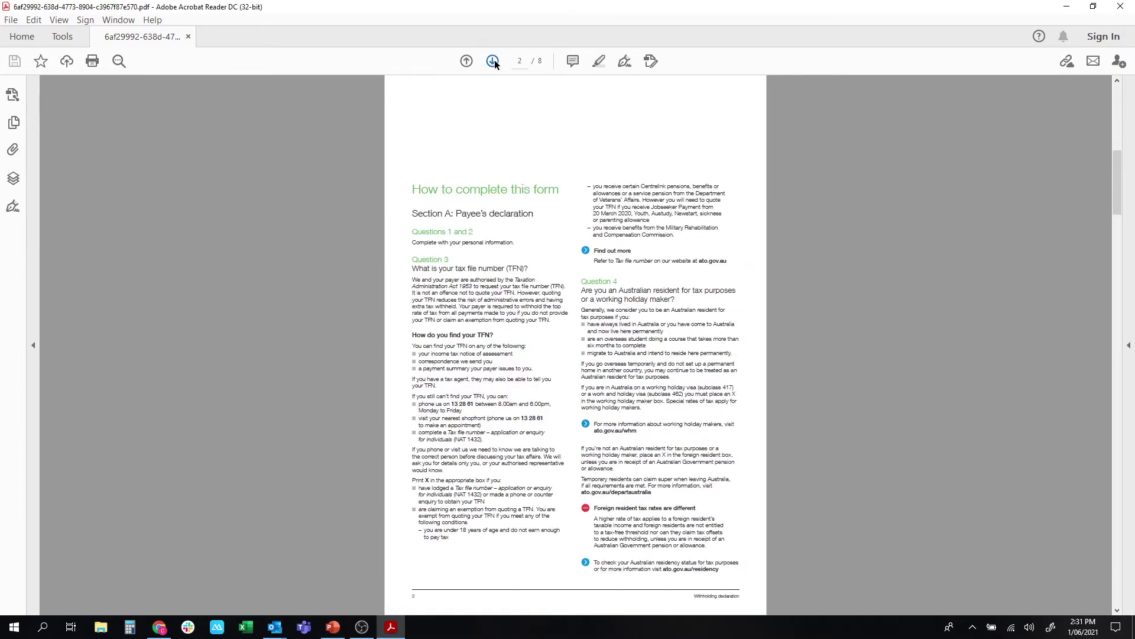
pyautogui.click(494, 62)
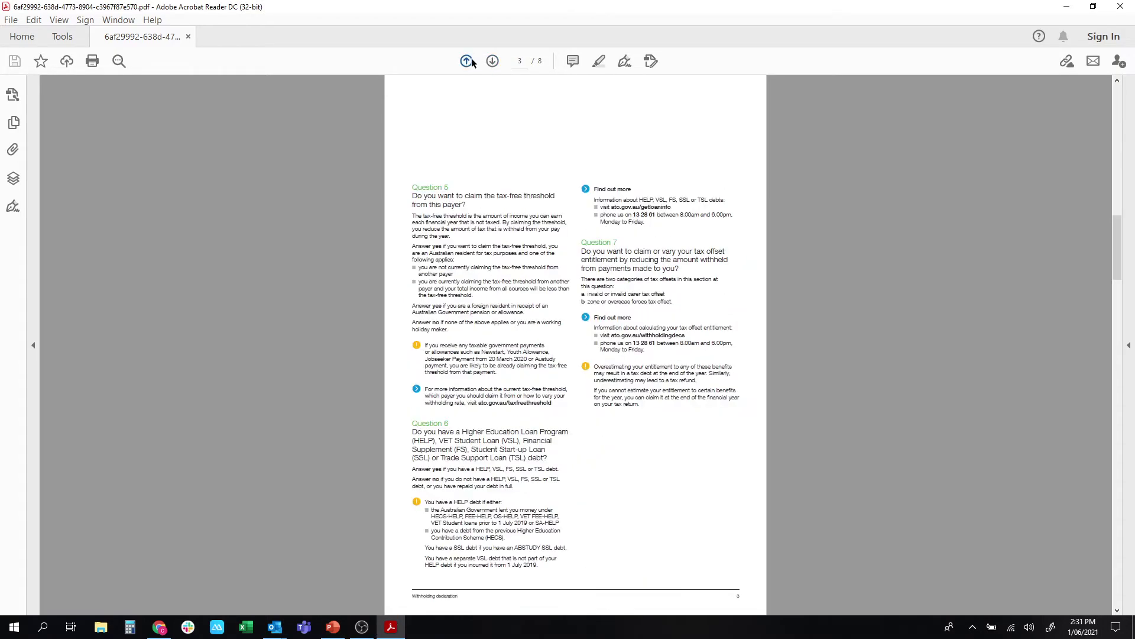
pyautogui.click(471, 62)
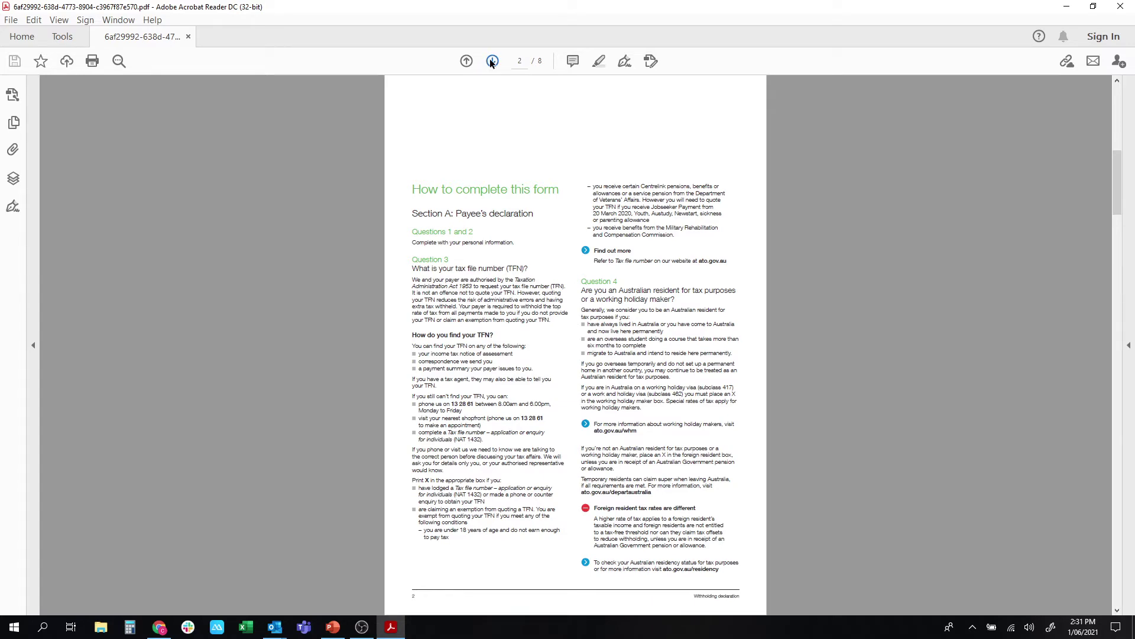
# Step forward through pages 3–8, finishing on the page 7 payee declaration form.
pyautogui.click(491, 61)
pyautogui.click(491, 61)
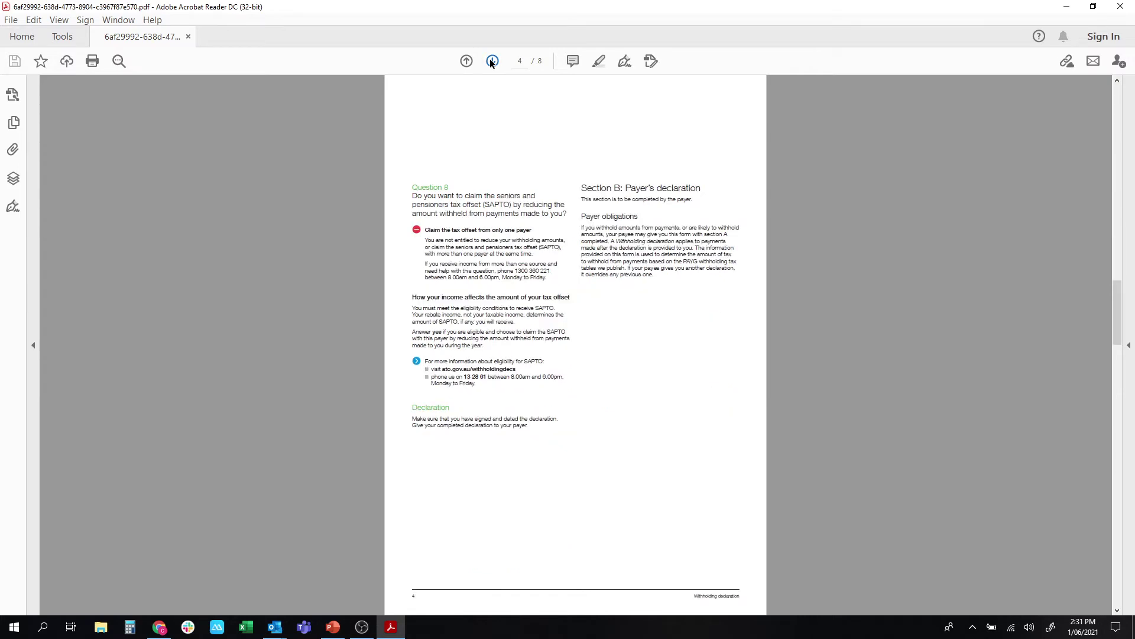
pyautogui.click(491, 62)
pyautogui.click(491, 62)
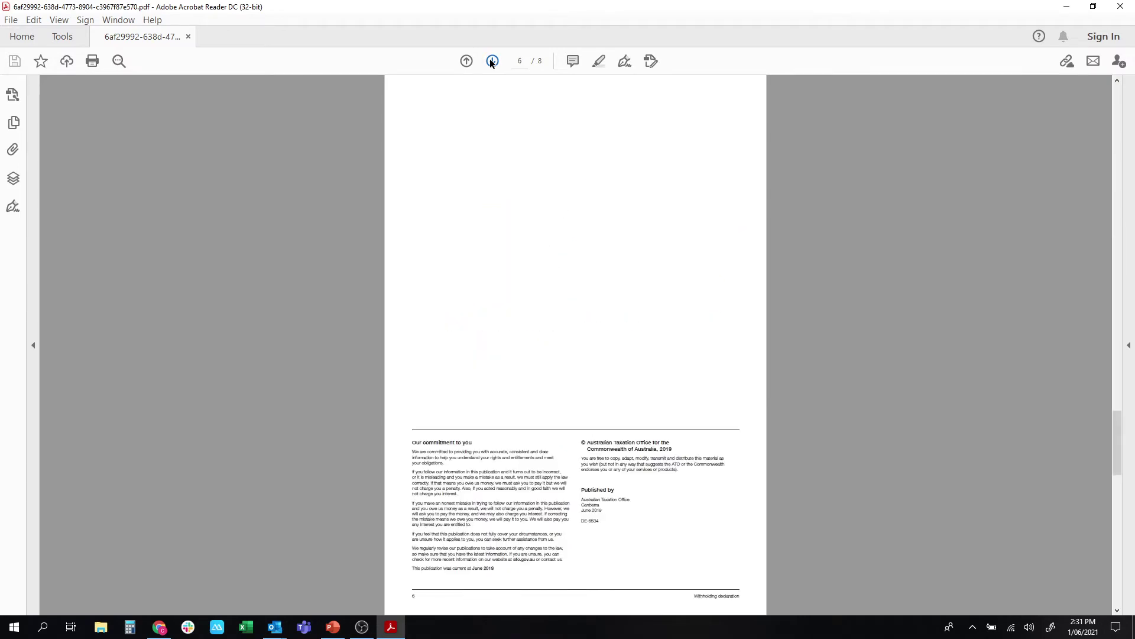
pyautogui.click(491, 61)
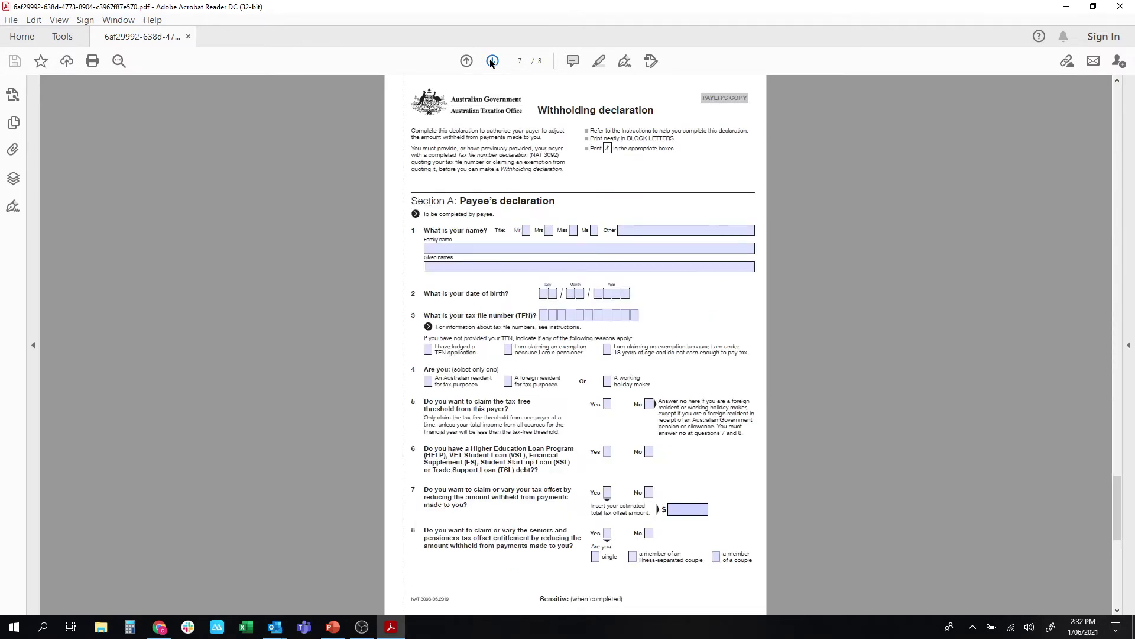
pyautogui.click(491, 61)
pyautogui.click(467, 61)
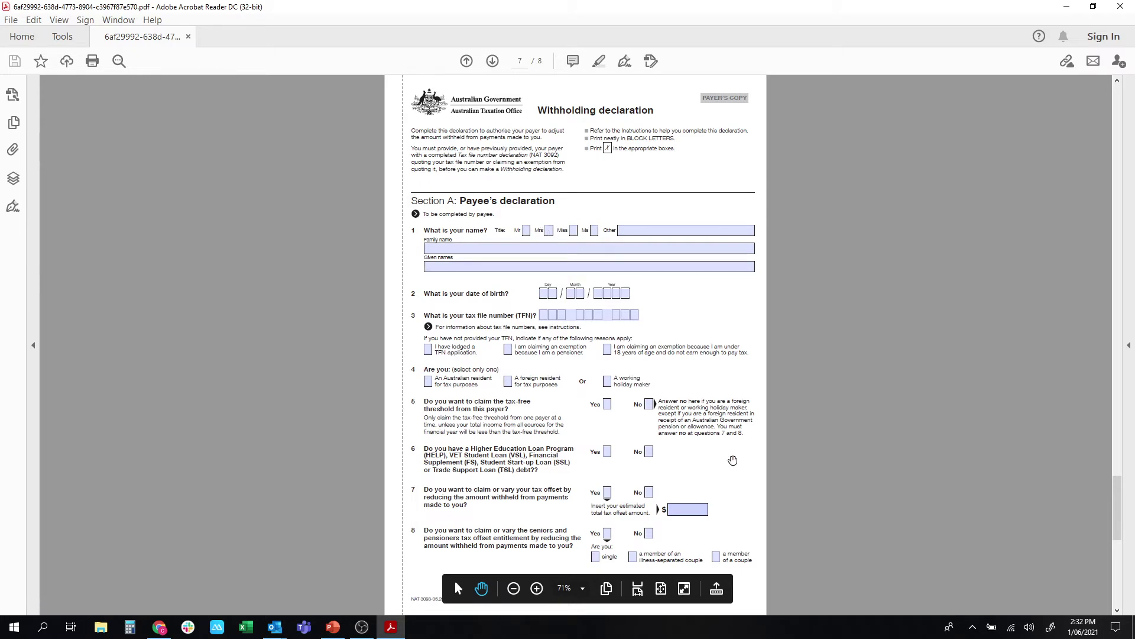
# Close Acrobat Reader and start a new workflow in Nintex Workflow Cloud.
pyautogui.click(1122, 7)
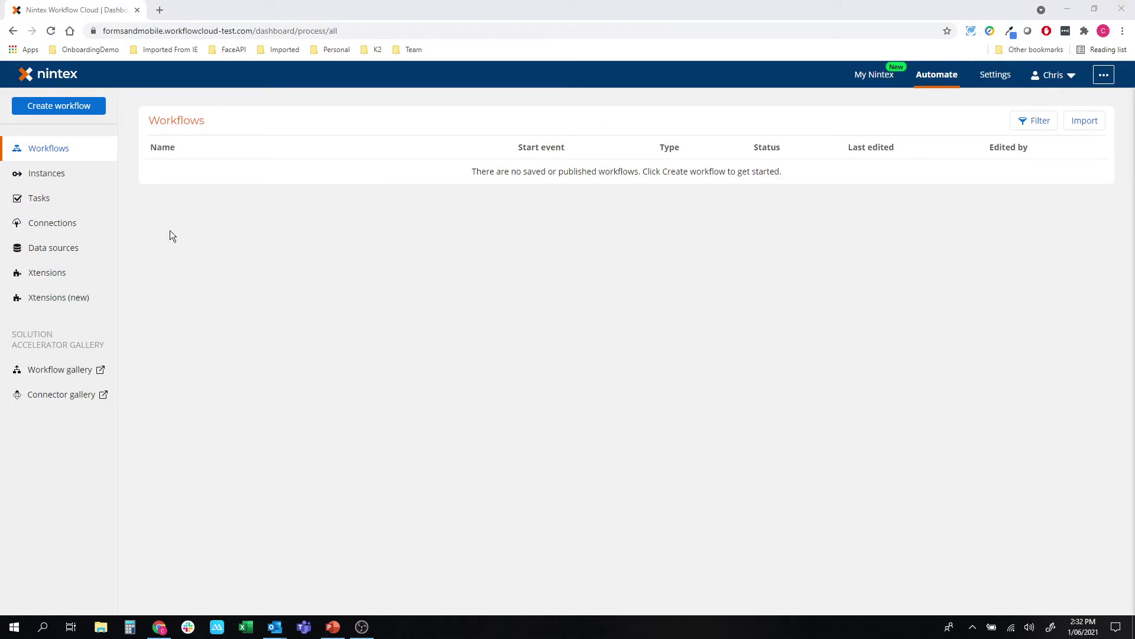
pyautogui.click(81, 110)
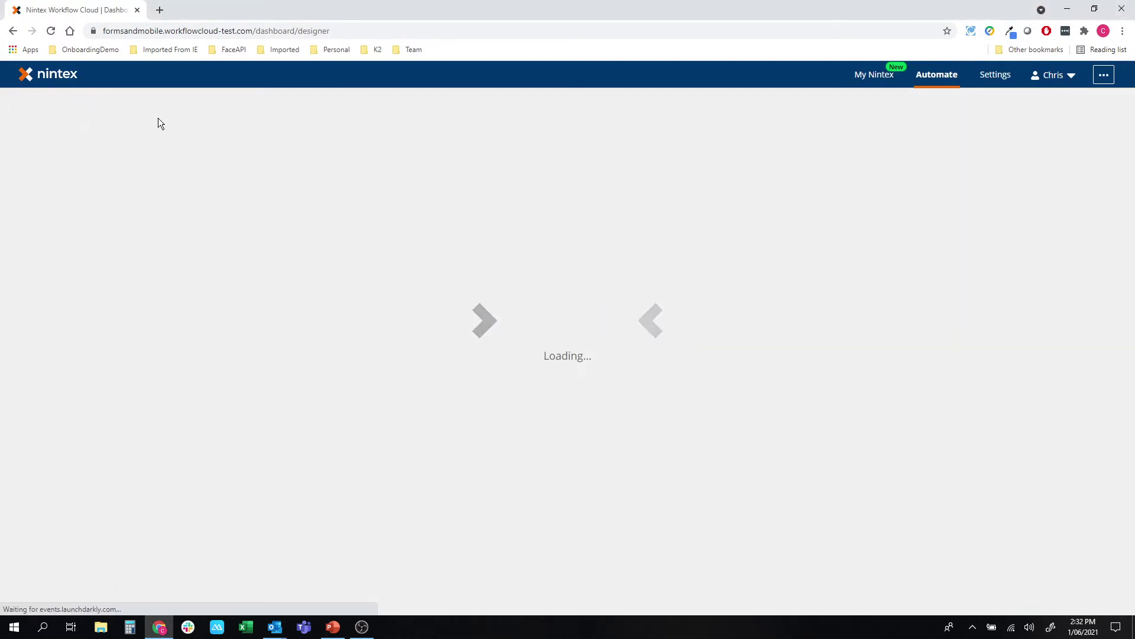
pyautogui.hotkey('alt', 'Tab')
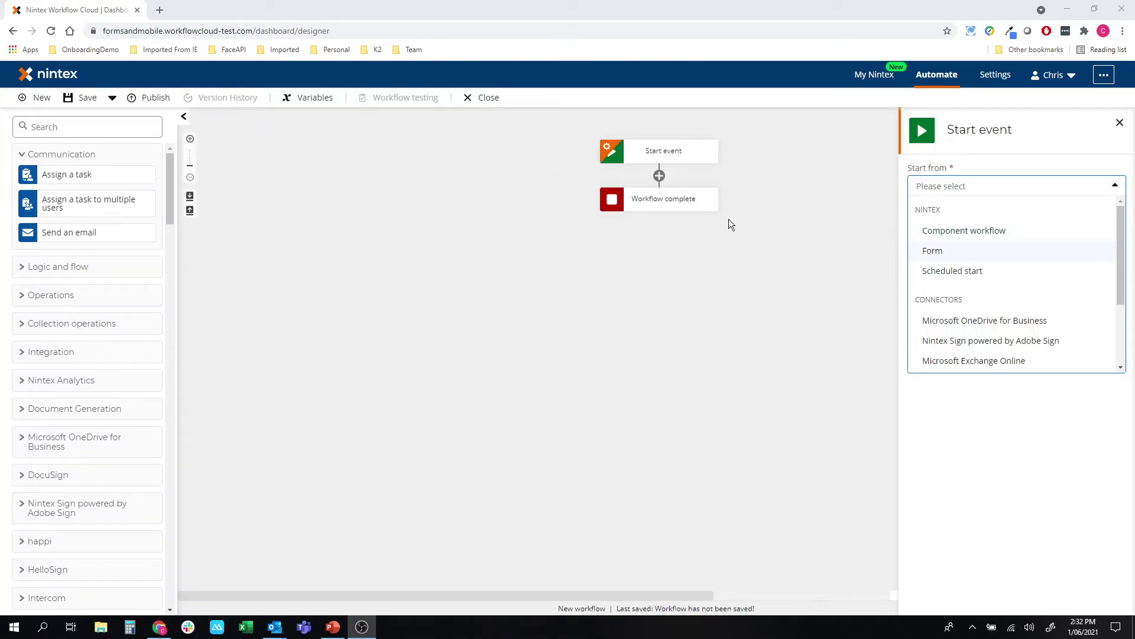
# Start the workflow from a Nintex Form offered in Nintex Mobile and My Nintex, then design it.
pyautogui.click(933, 251)
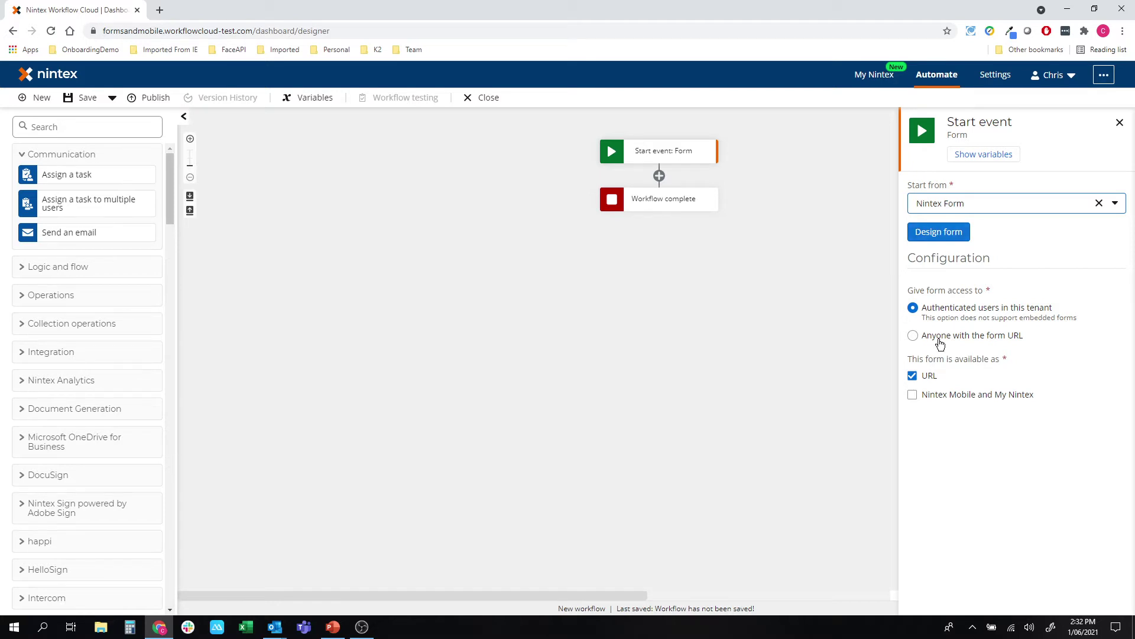
pyautogui.click(942, 399)
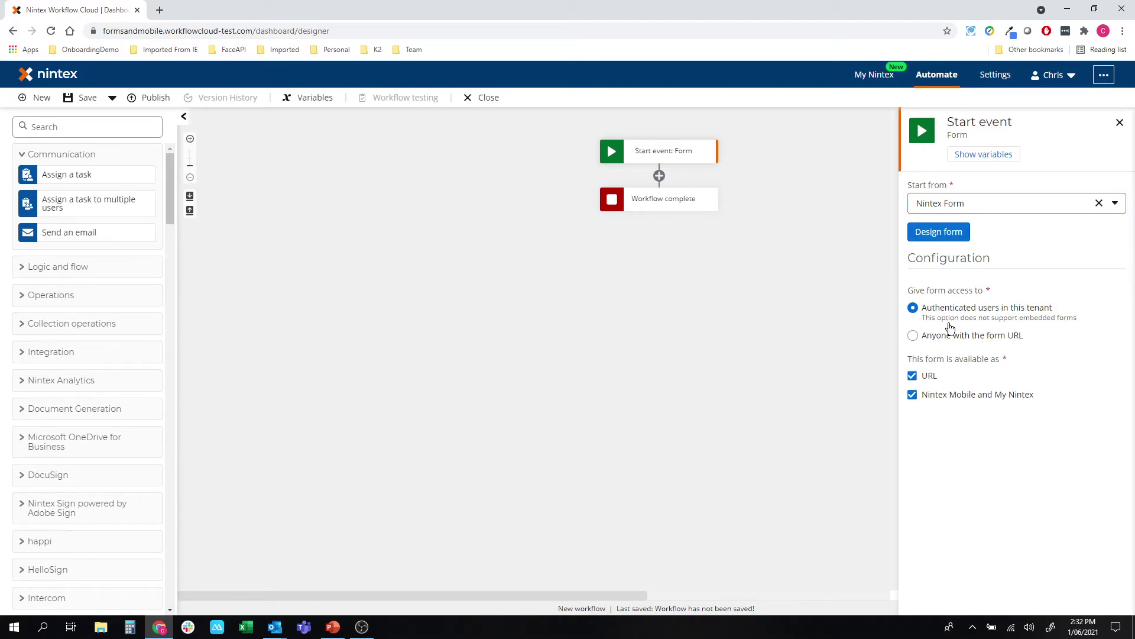
pyautogui.click(946, 232)
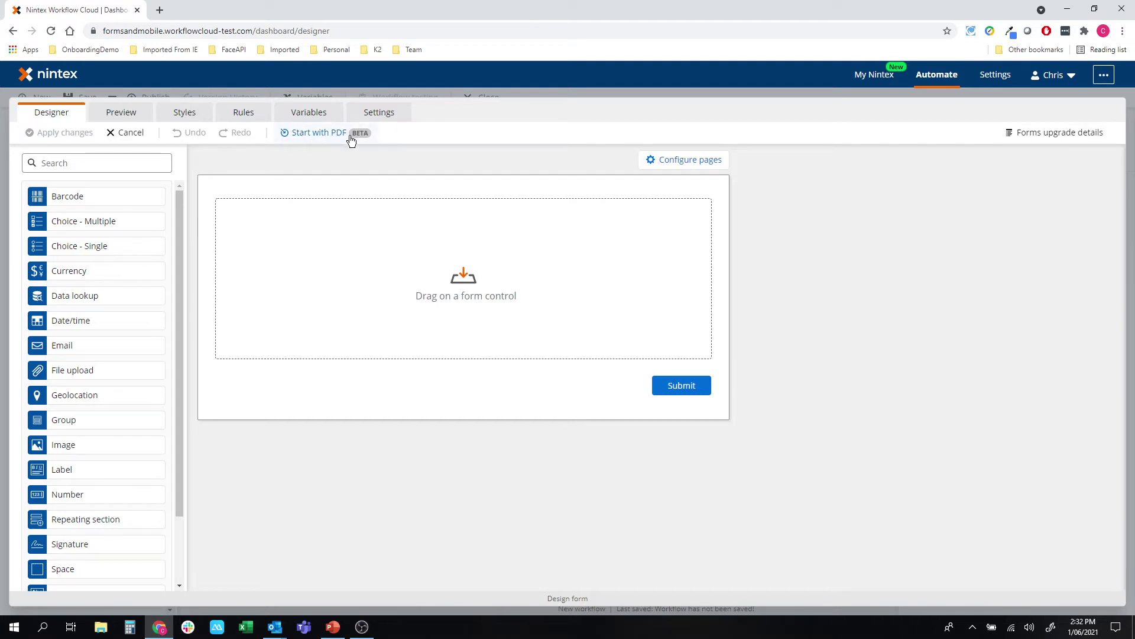
# Start the form from a PDF and import the eight-page Withholding declaration file.
pyautogui.click(324, 142)
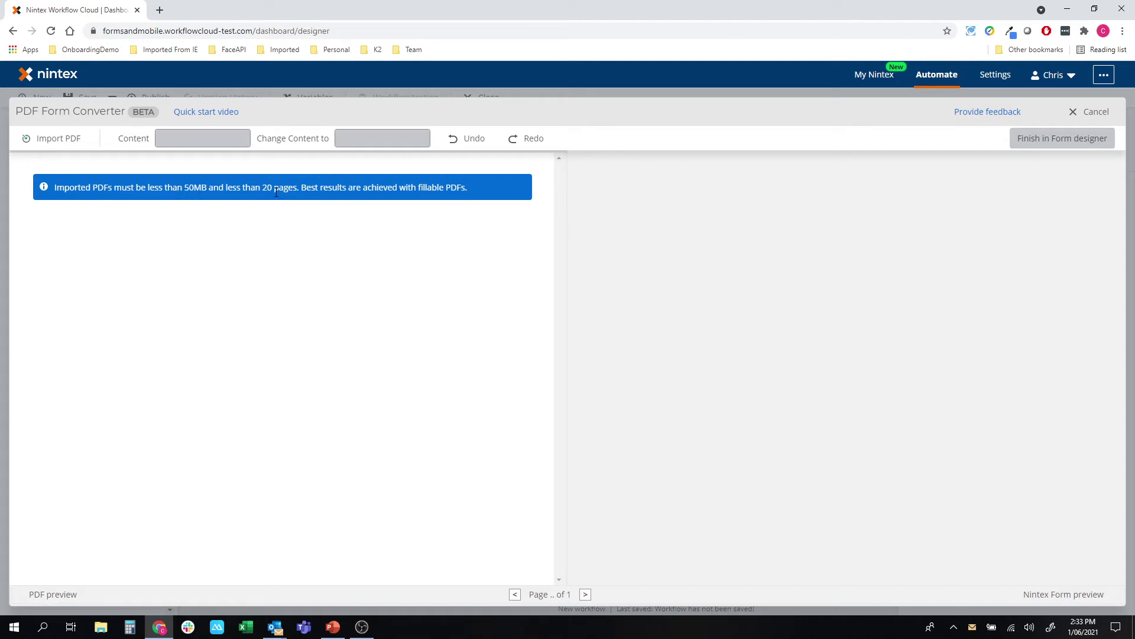
pyautogui.click(74, 139)
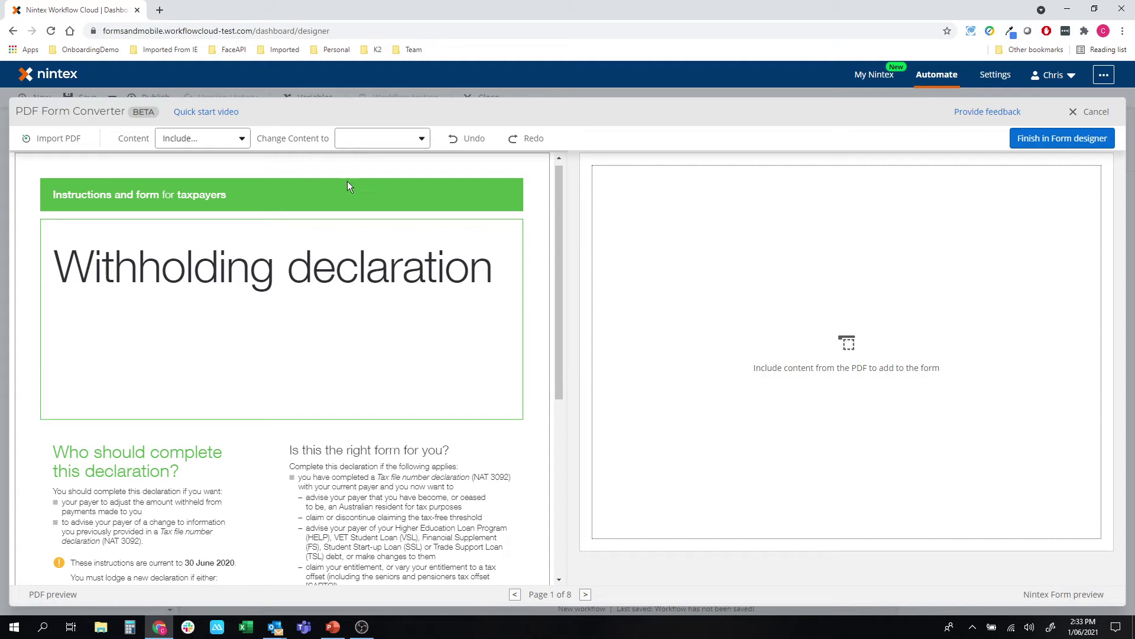
pyautogui.scroll(-5, 504, 228)
pyautogui.scroll(6, 382, 377)
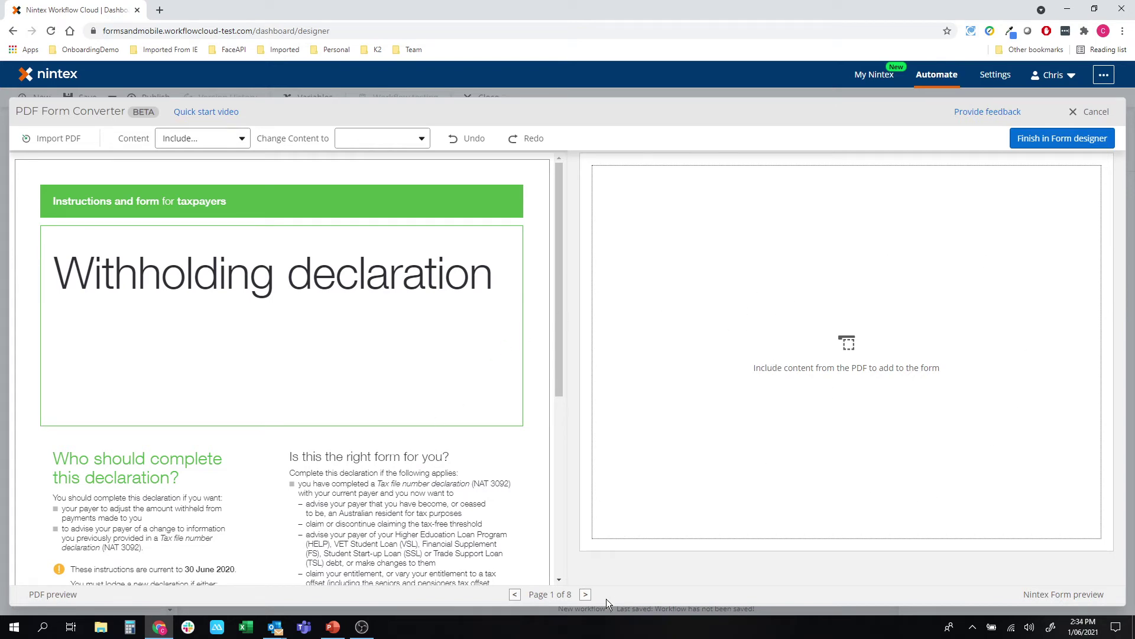
pyautogui.click(584, 595)
pyautogui.click(584, 594)
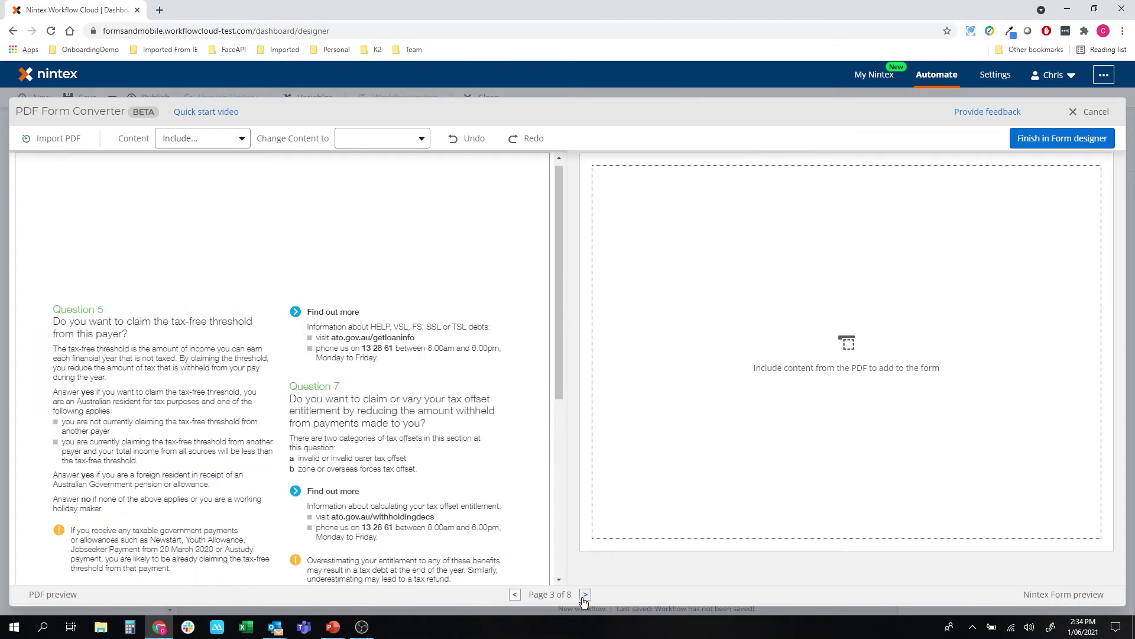
pyautogui.click(584, 595)
pyautogui.click(514, 594)
pyautogui.click(515, 595)
pyautogui.click(514, 595)
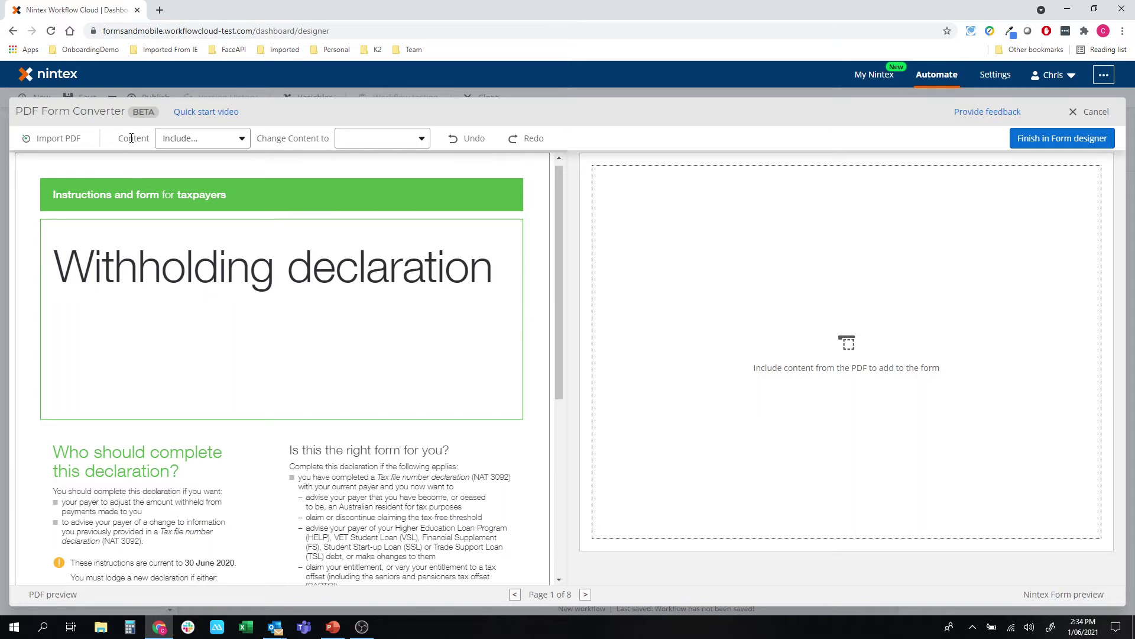
pyautogui.click(217, 140)
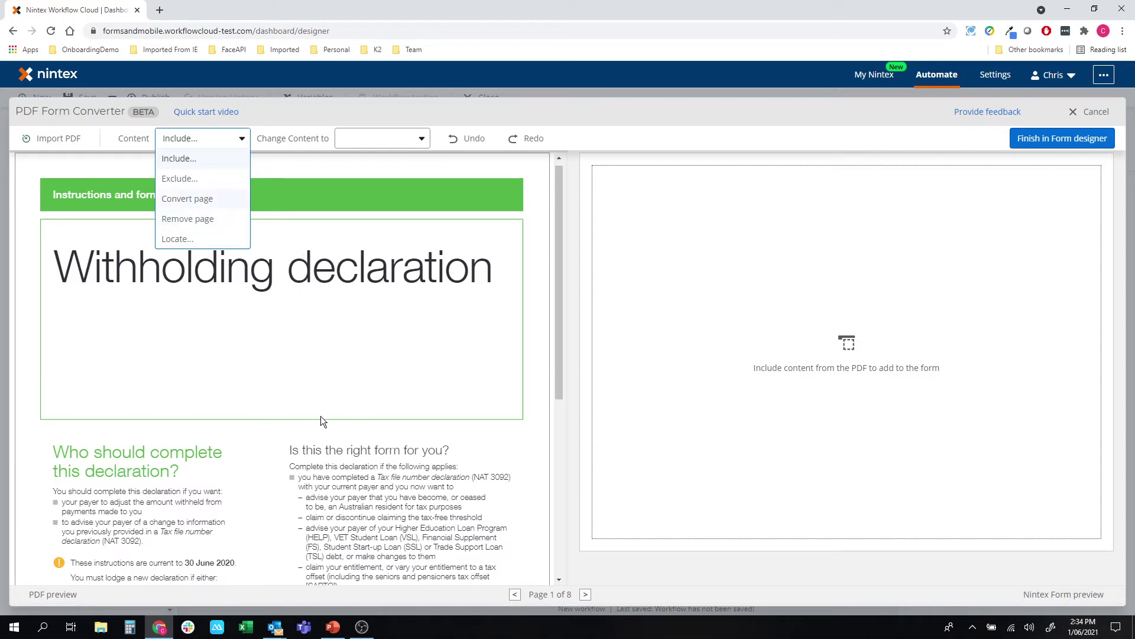
pyautogui.click(415, 139)
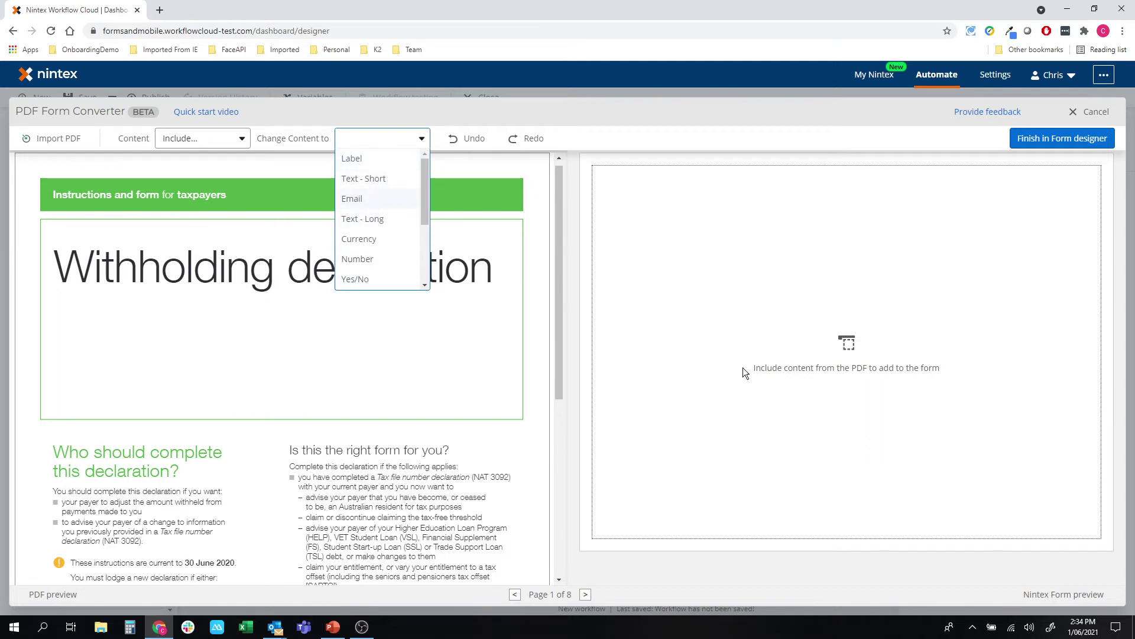
pyautogui.click(308, 153)
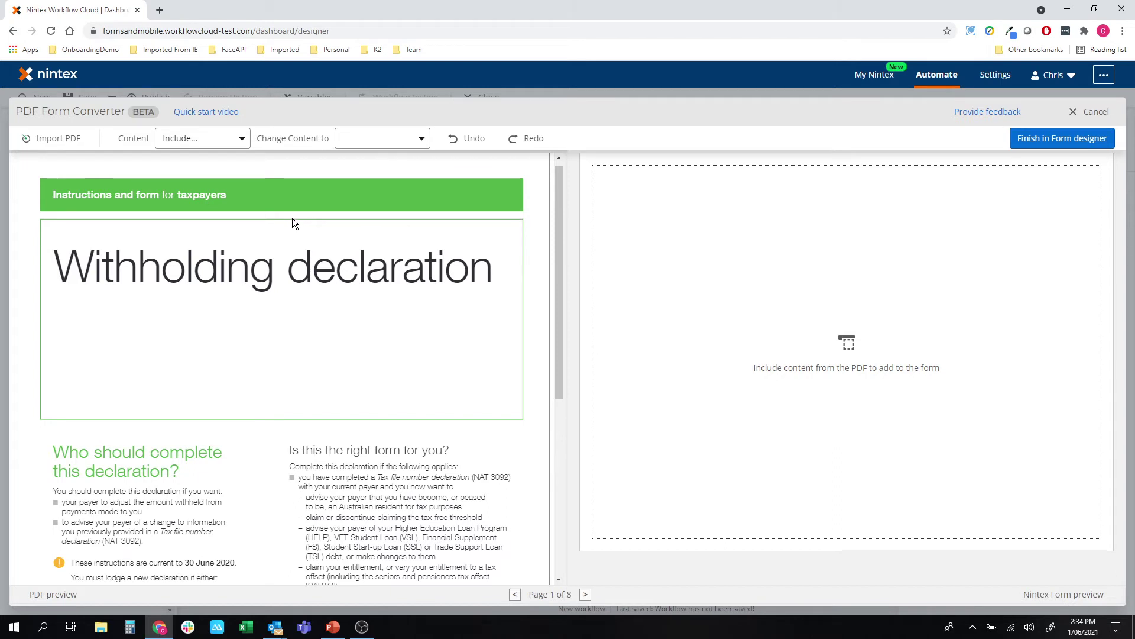
pyautogui.click(236, 139)
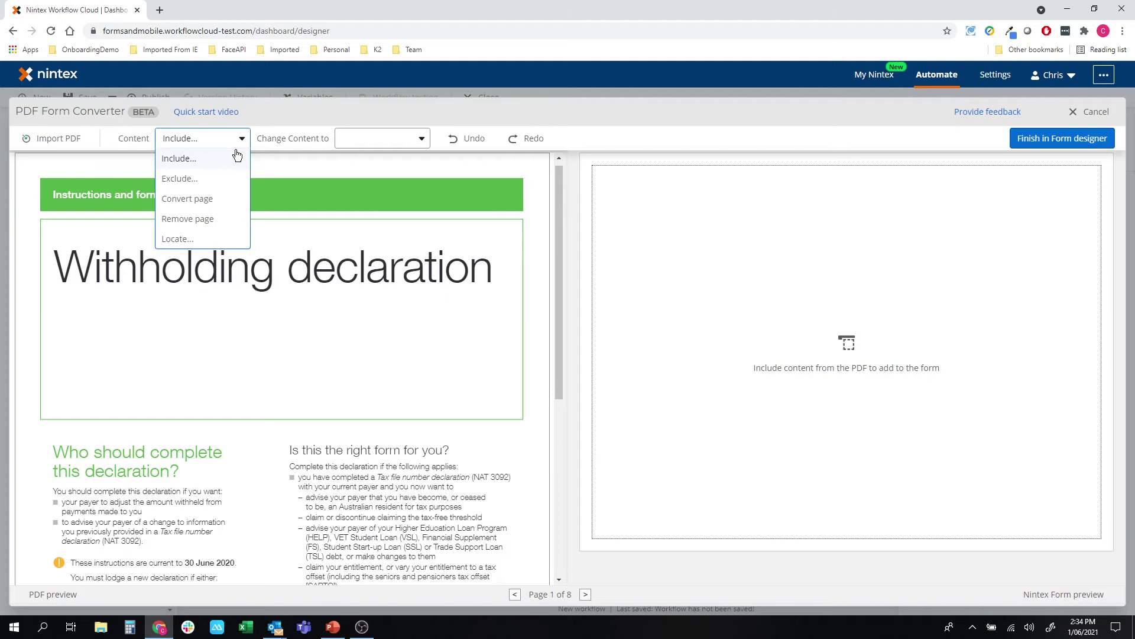
# Convert the first page and try Text - Short and Email types on the 30 June 2020 line.
pyautogui.click(193, 201)
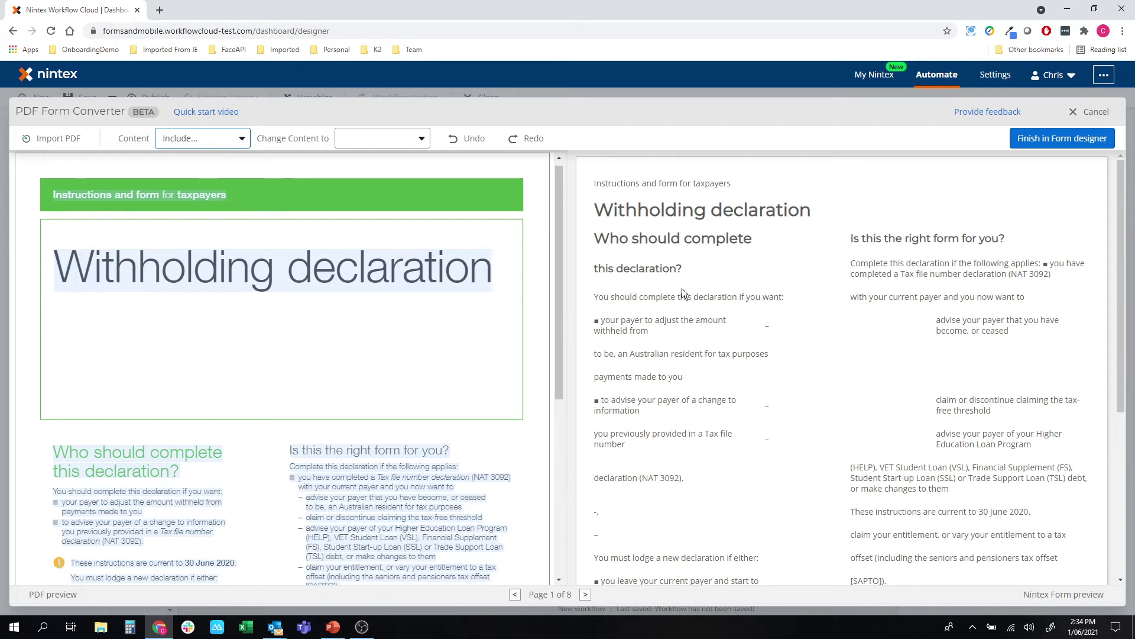
pyautogui.click(419, 141)
pyautogui.click(371, 180)
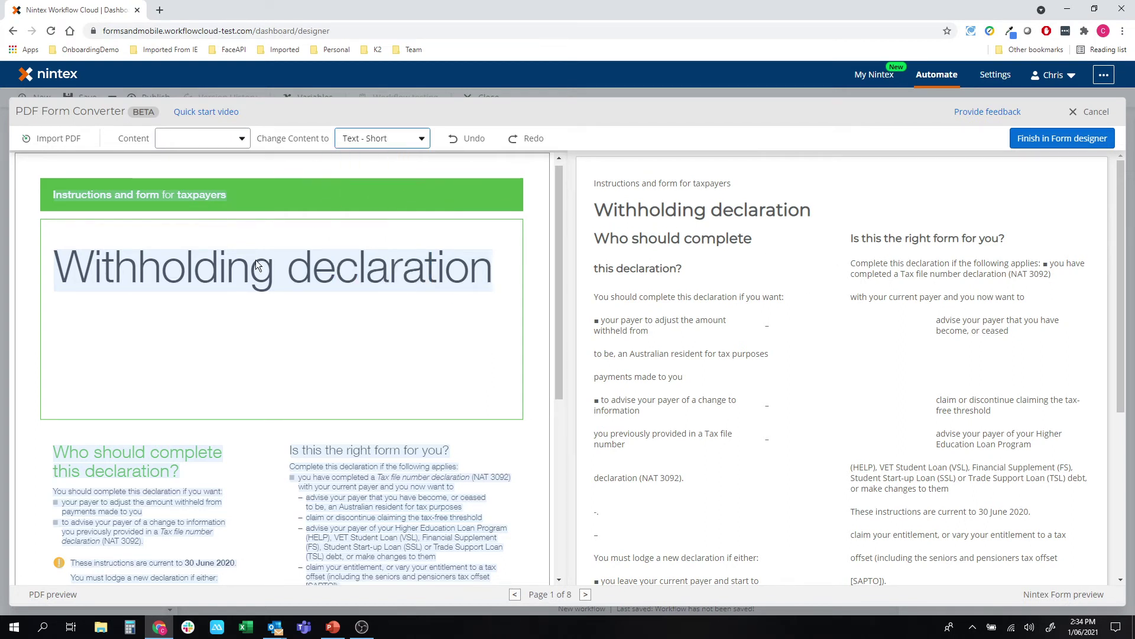
pyautogui.scroll(-3, 133, 424)
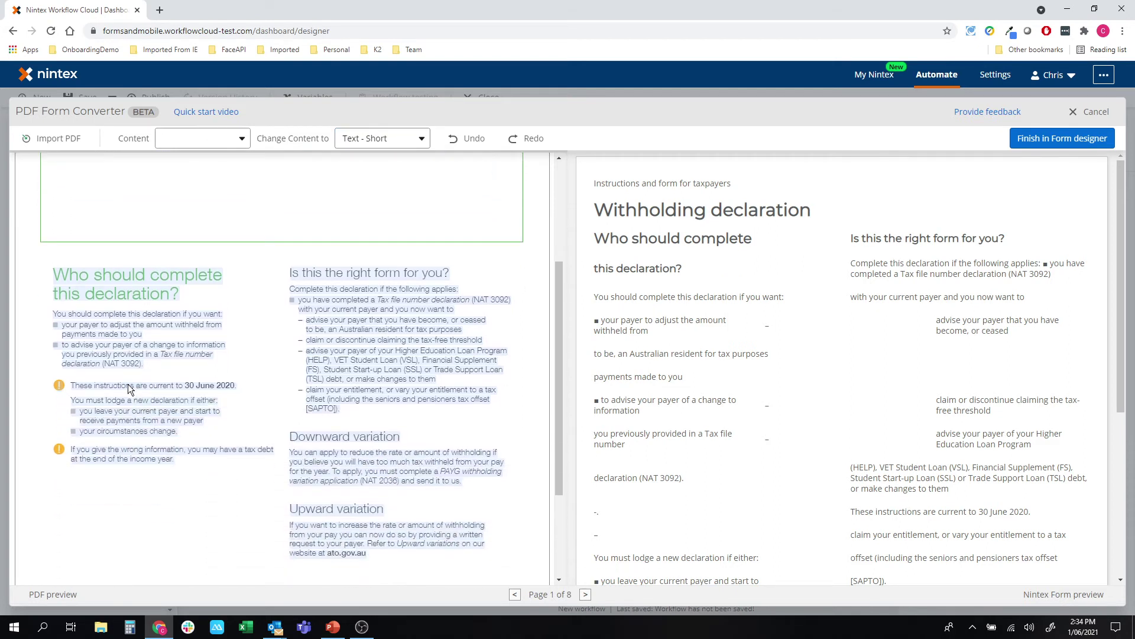
pyautogui.click(130, 389)
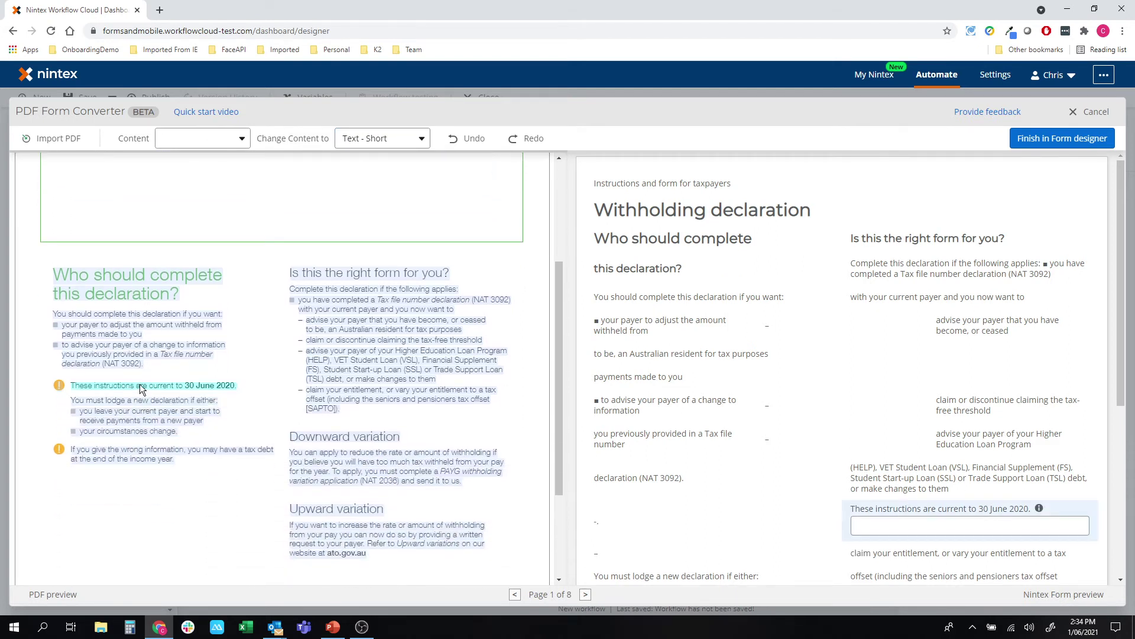
pyautogui.click(421, 140)
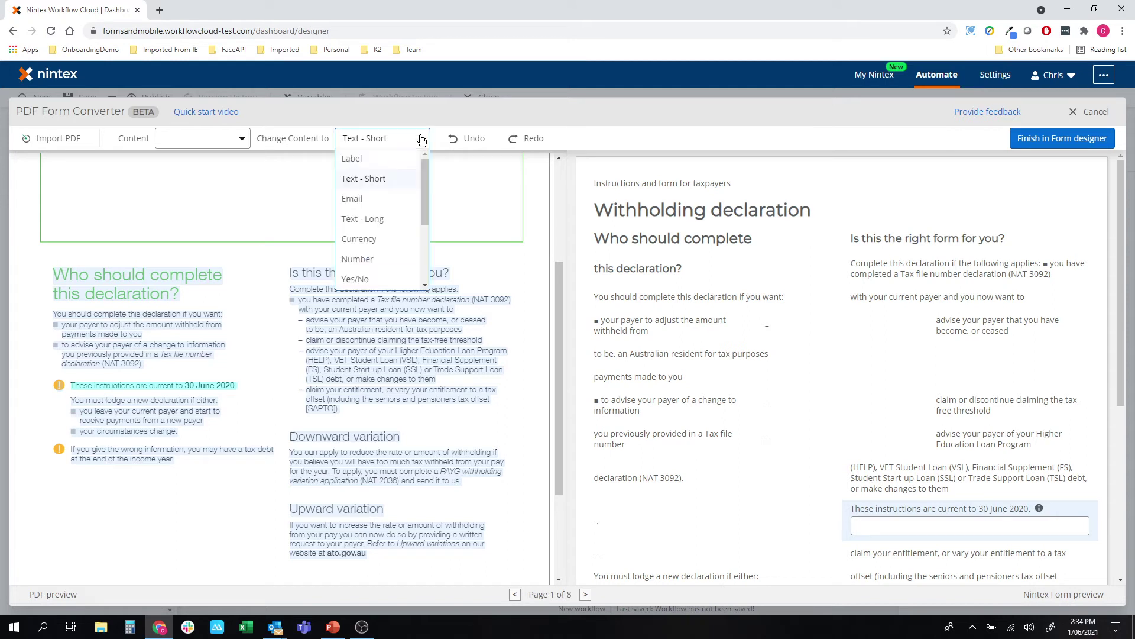
pyautogui.click(373, 201)
pyautogui.click(332, 439)
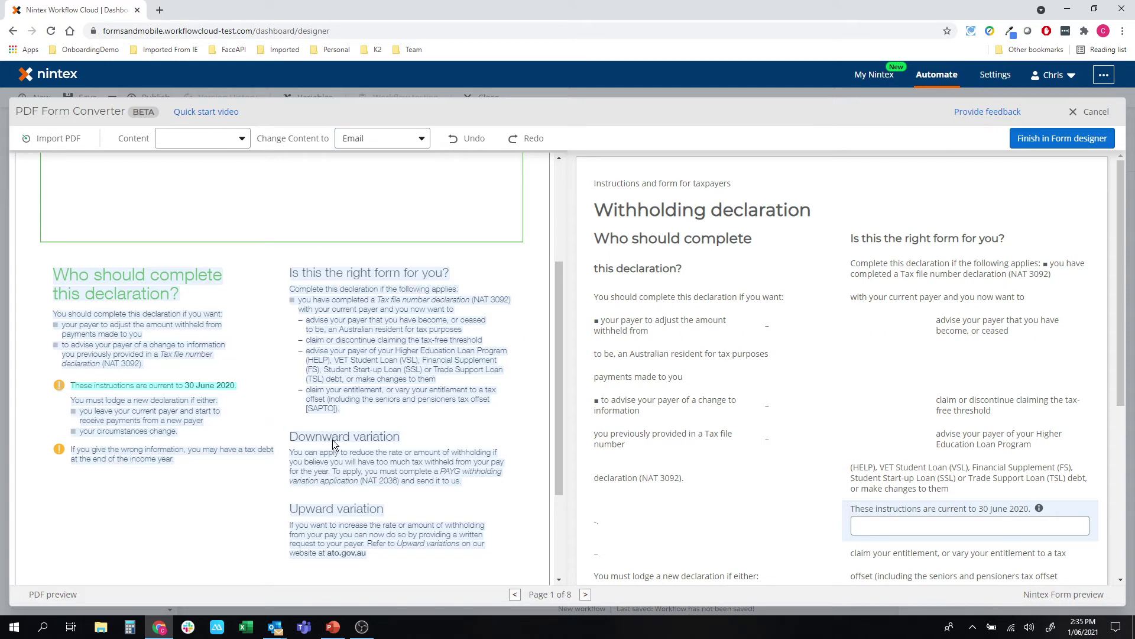
# Locate the 'Is this the right form for you?' heading and change it to Text - Short.
pyautogui.click(242, 143)
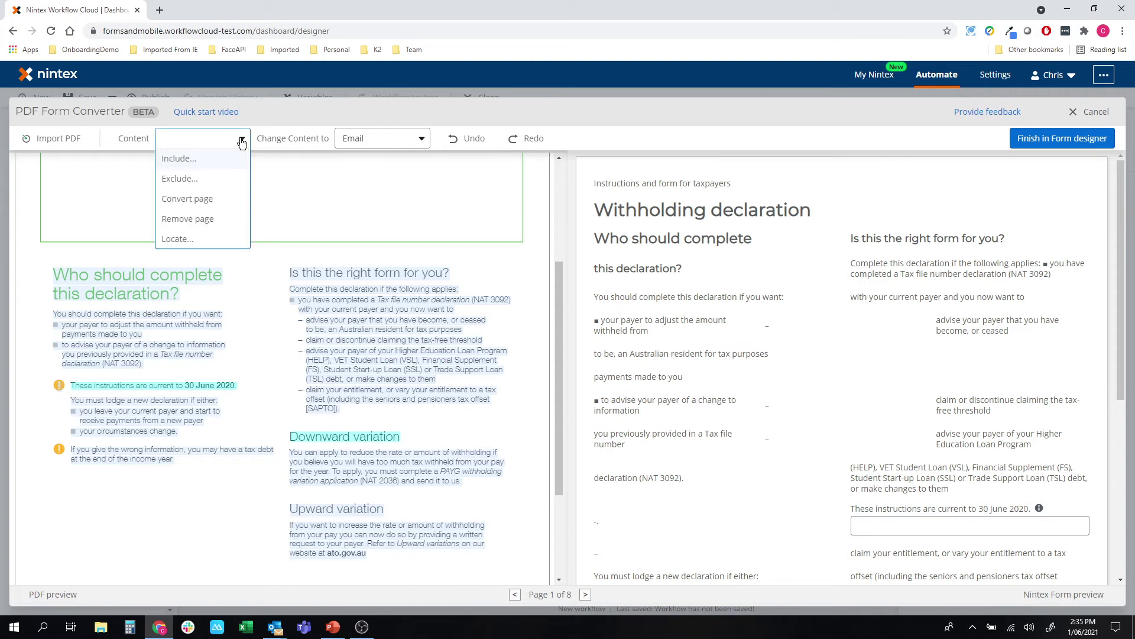
pyautogui.click(190, 240)
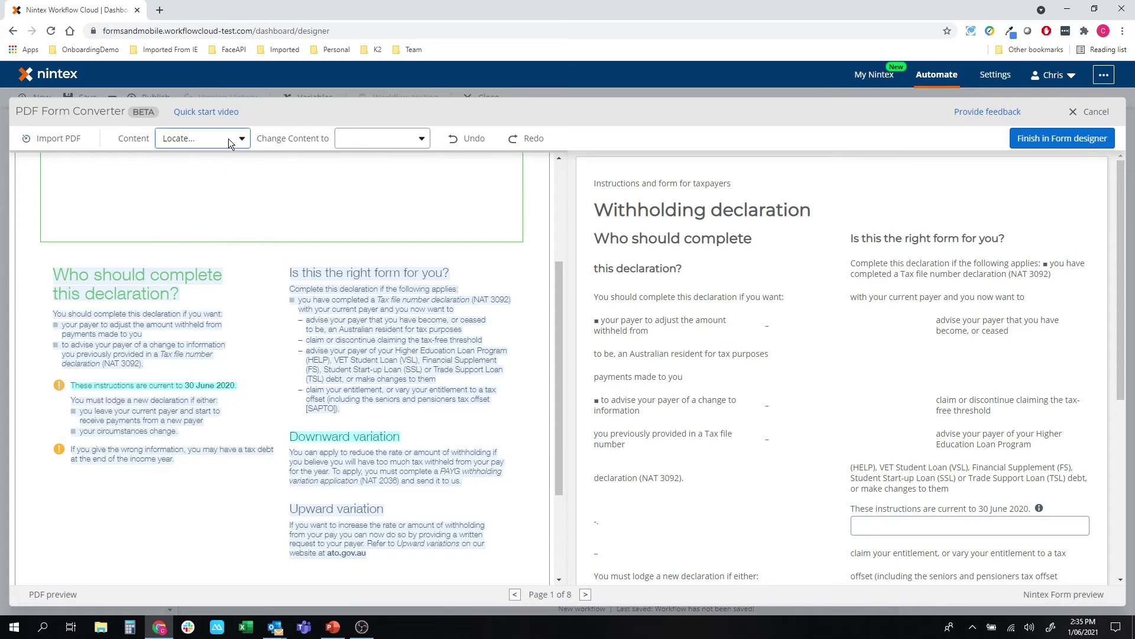
pyautogui.click(345, 273)
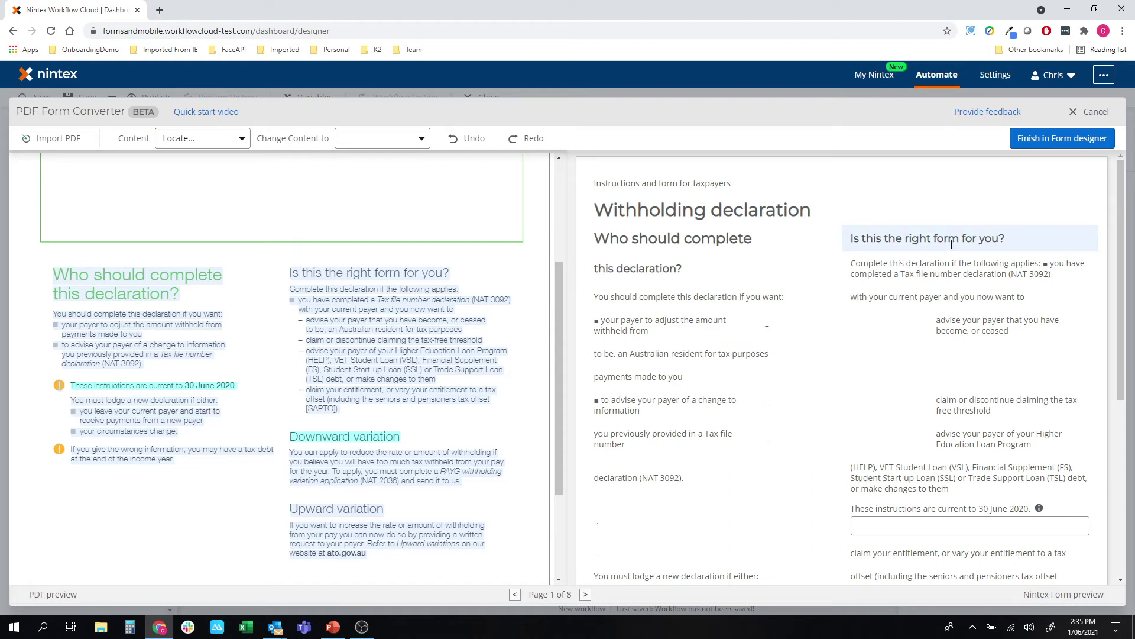
pyautogui.click(373, 139)
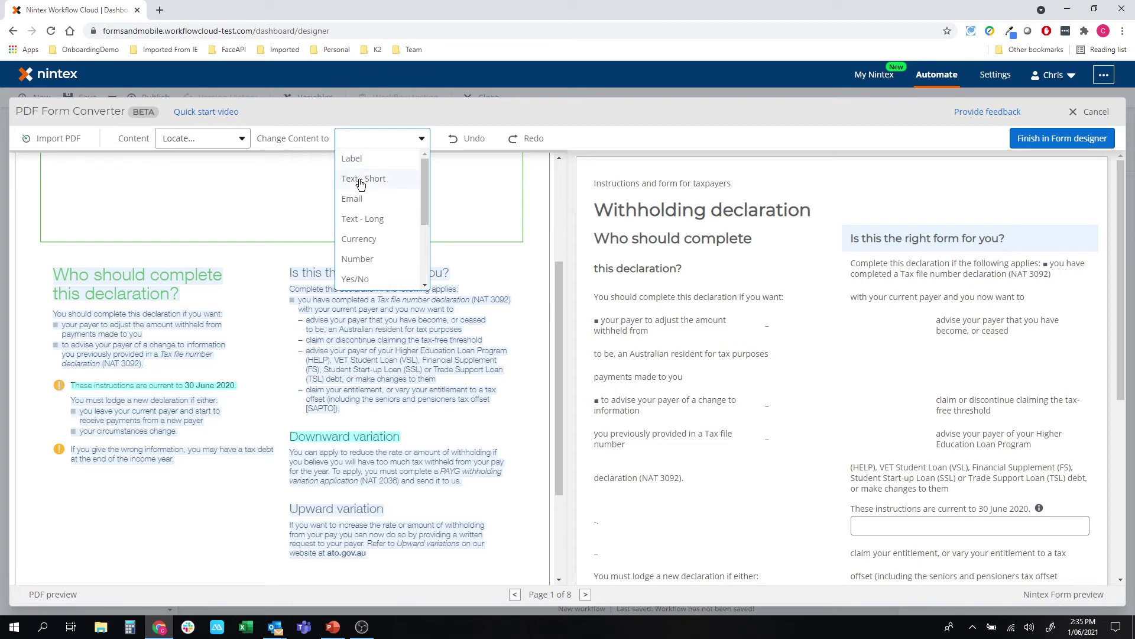
pyautogui.click(373, 177)
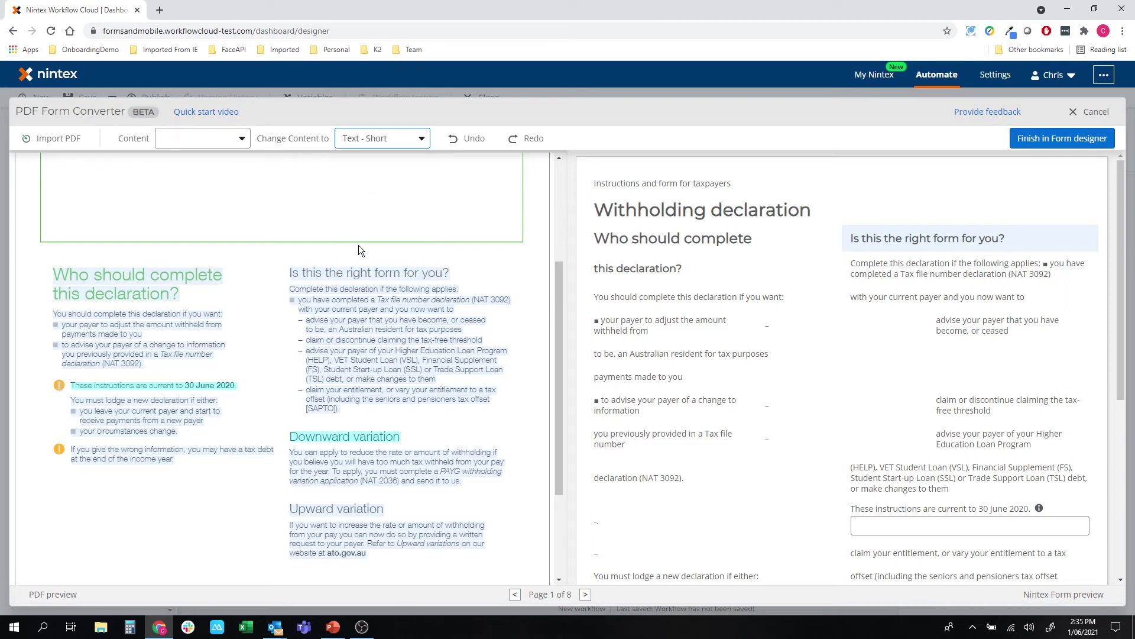
pyautogui.click(363, 276)
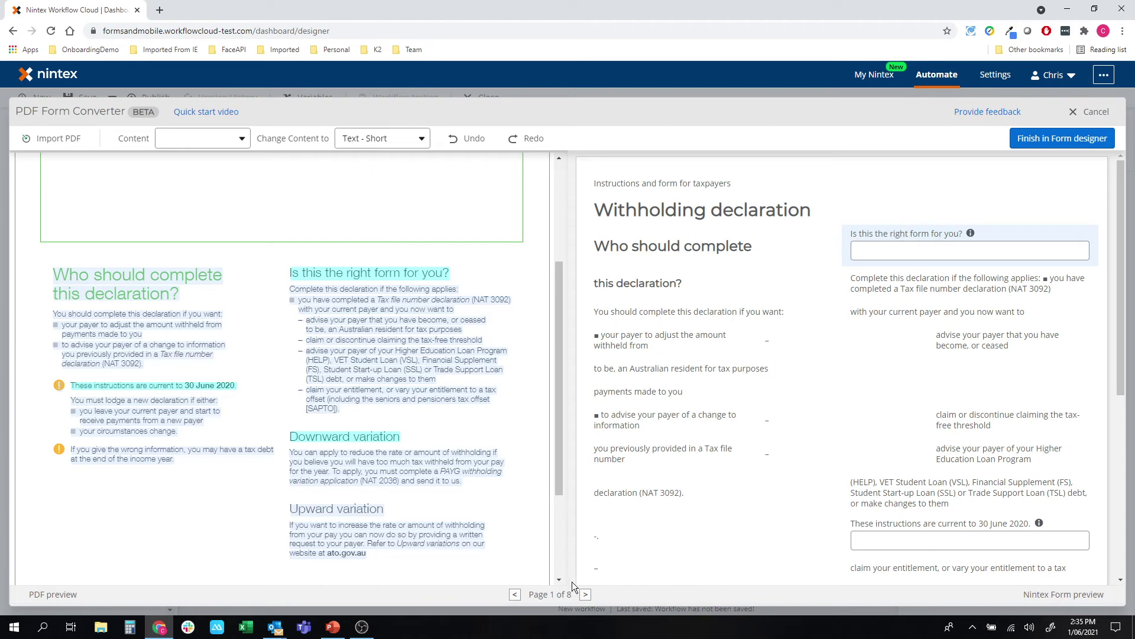
# Advance the PDF preview to page 7 of 8, the declaration form.
pyautogui.click(586, 594)
pyautogui.click(586, 595)
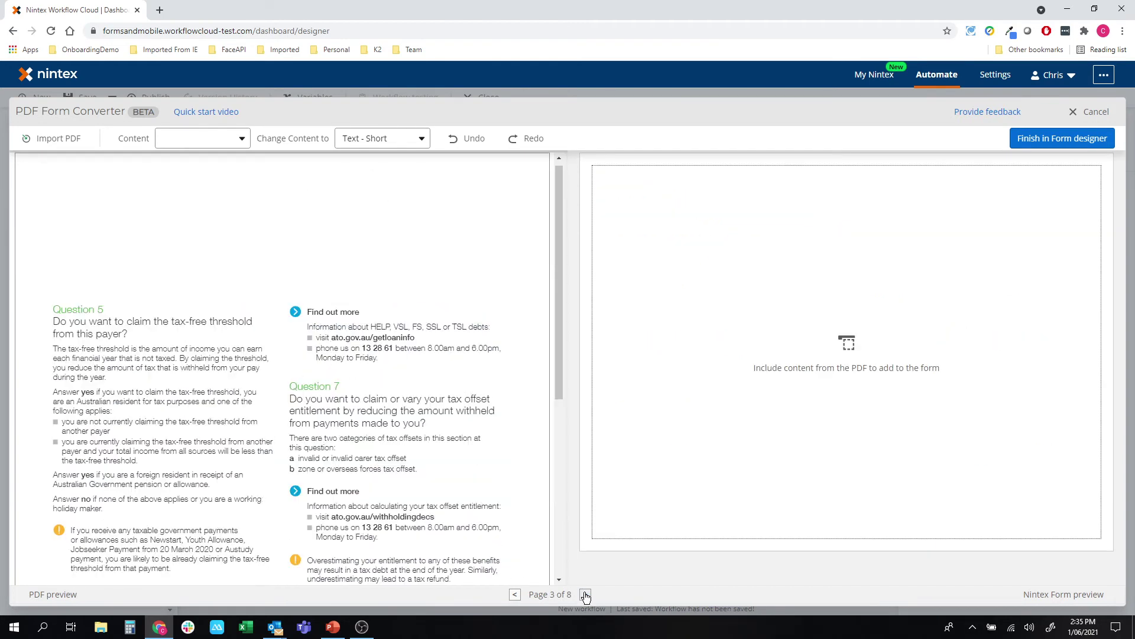
pyautogui.click(585, 595)
pyautogui.click(586, 595)
pyautogui.click(585, 595)
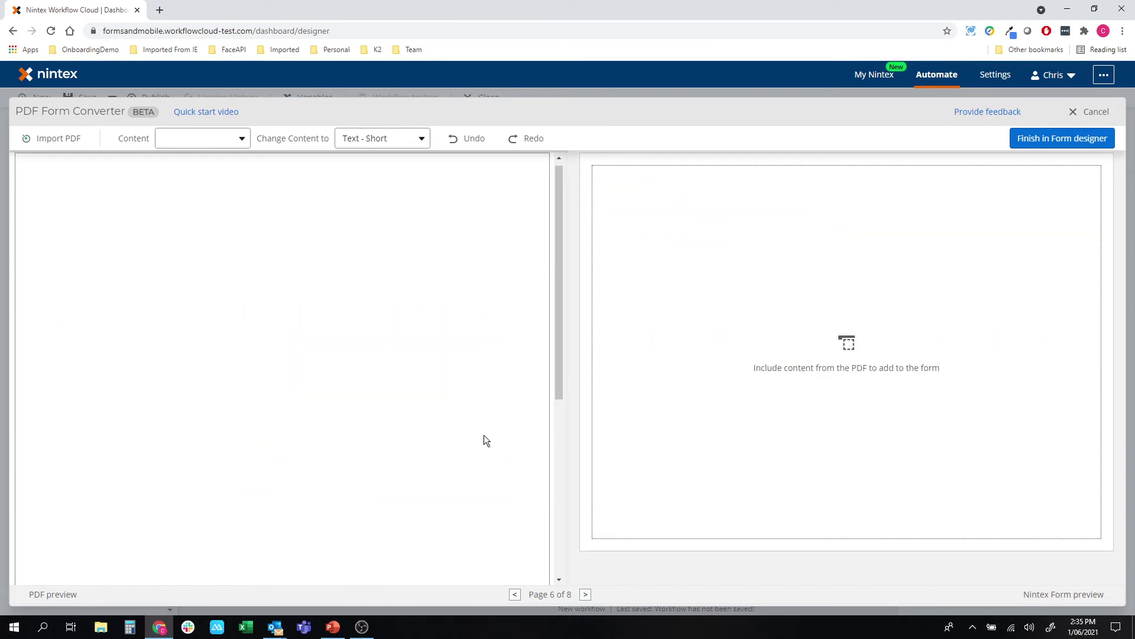
pyautogui.click(582, 593)
pyautogui.scroll(-1, 410, 382)
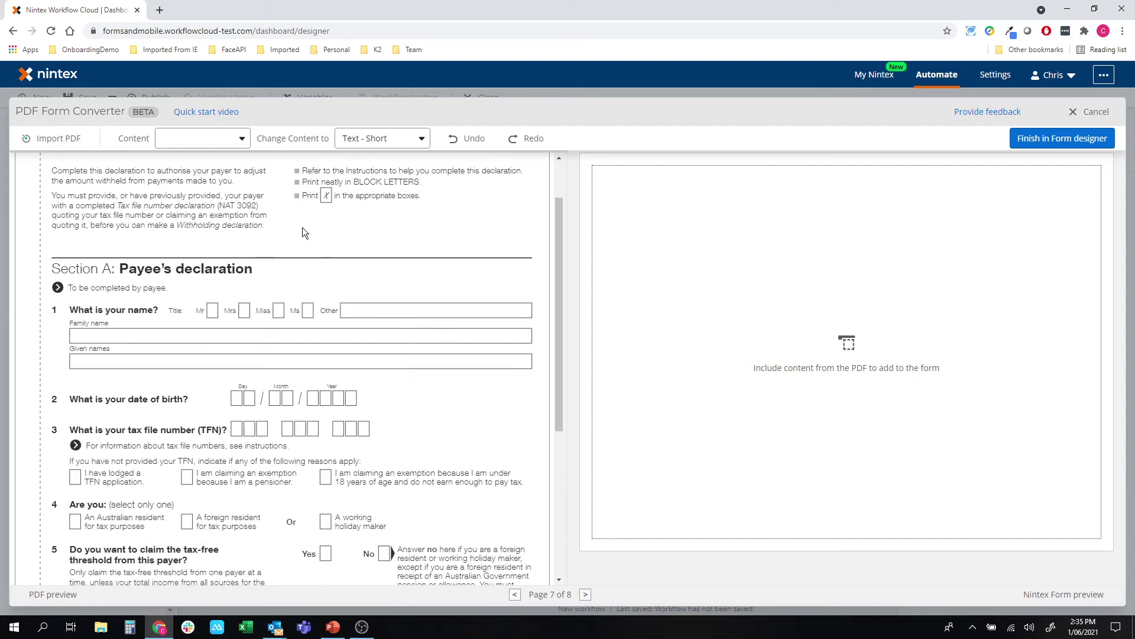
# Convert the whole page 7 declaration into form fields.
pyautogui.click(242, 141)
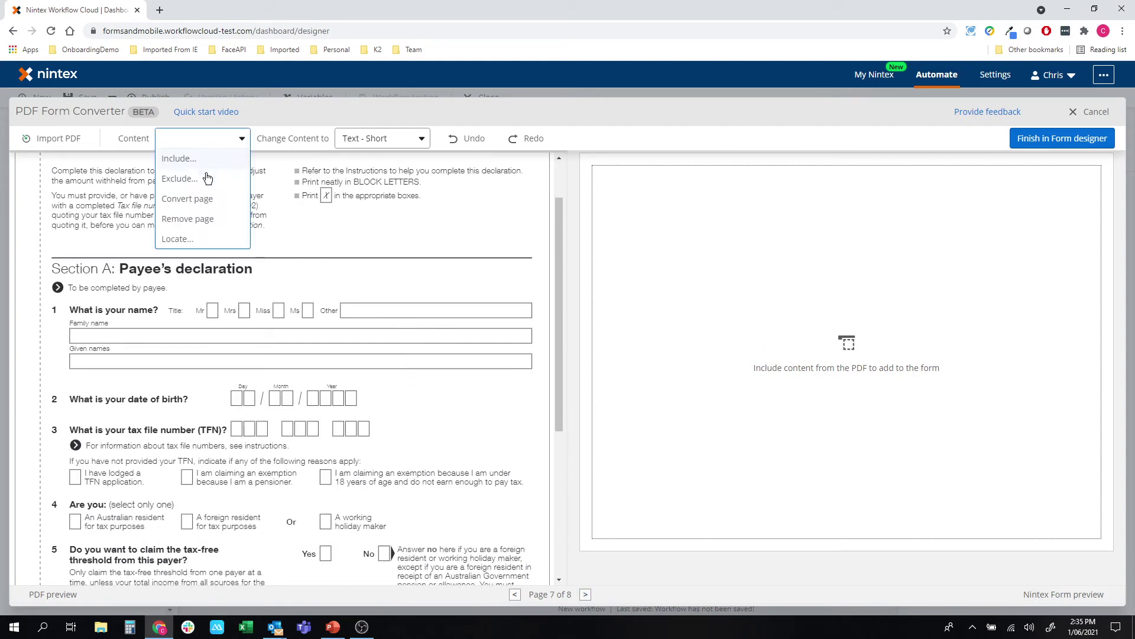
pyautogui.click(187, 200)
pyautogui.scroll(1, 278, 246)
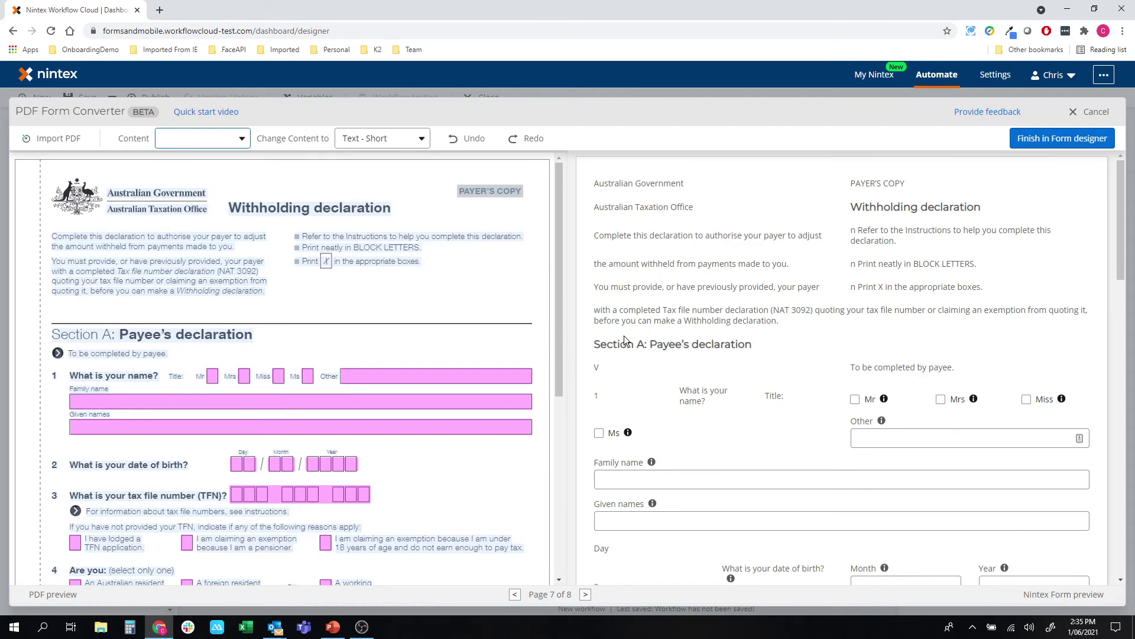
# Exclude the arrow icon beside 'To be completed by payee' and check the stray V is gone.
pyautogui.click(214, 140)
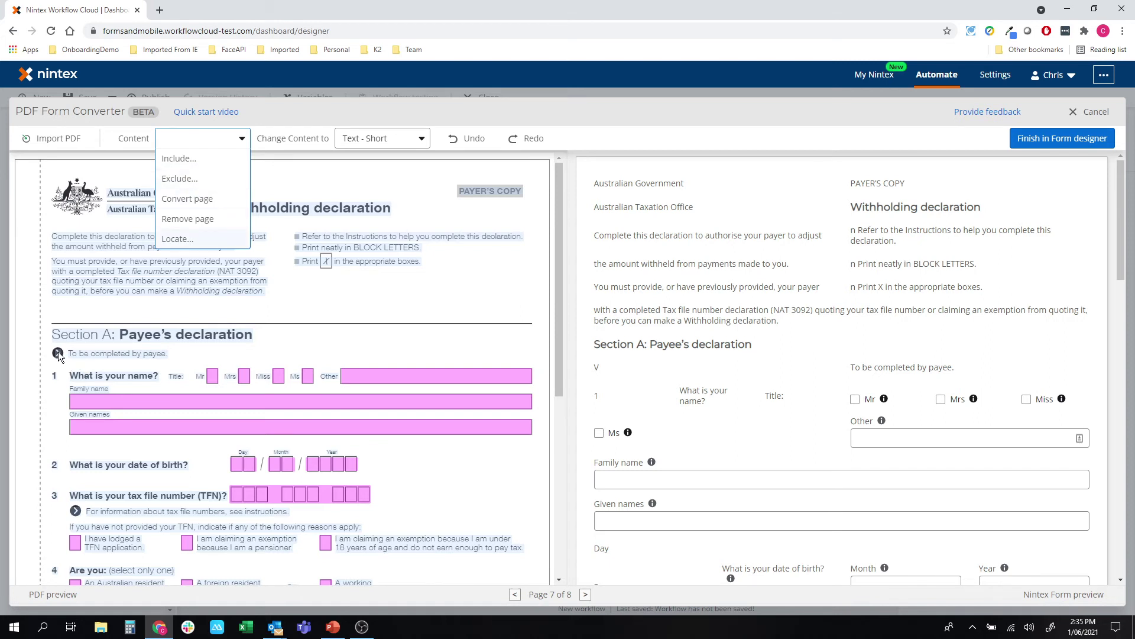
pyautogui.click(178, 179)
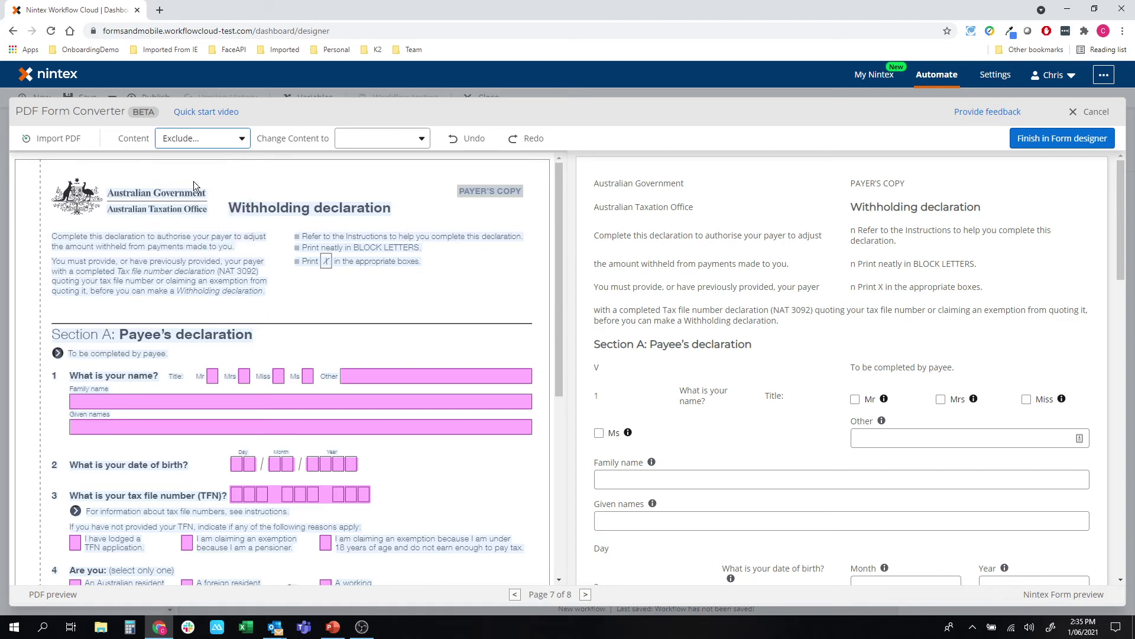
pyautogui.click(58, 353)
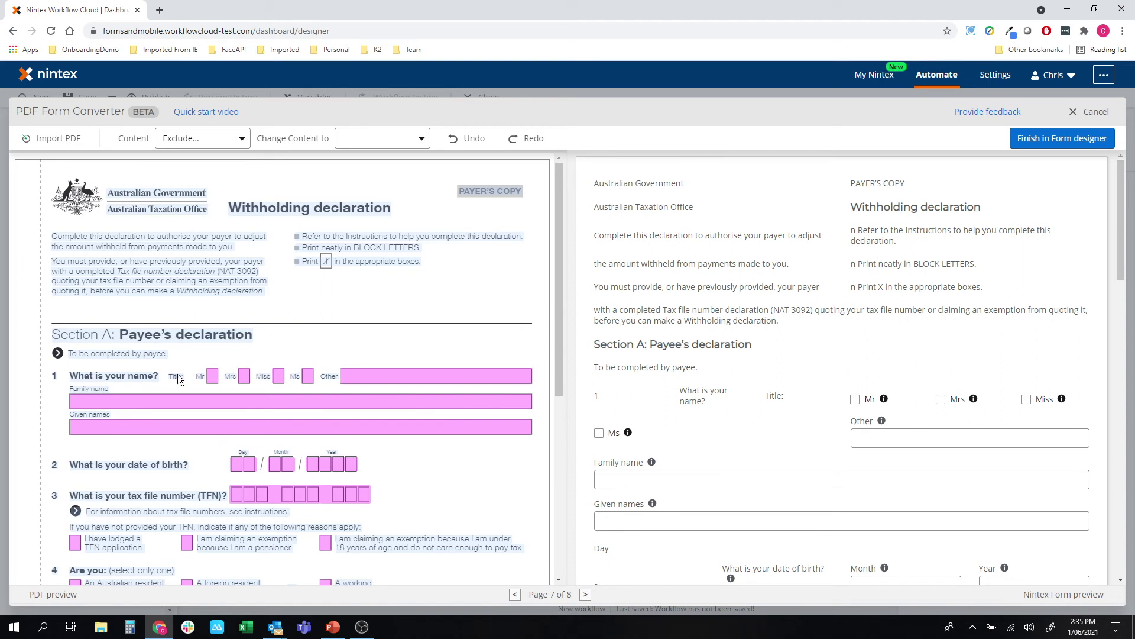
pyautogui.scroll(-1, 127, 379)
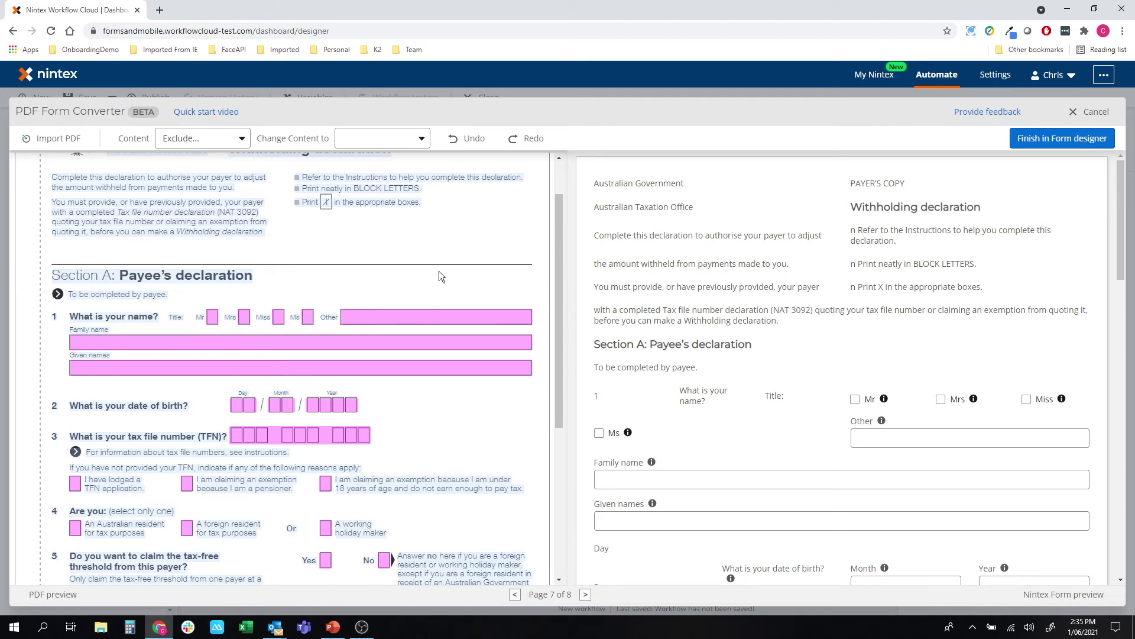
pyautogui.scroll(1, 438, 286)
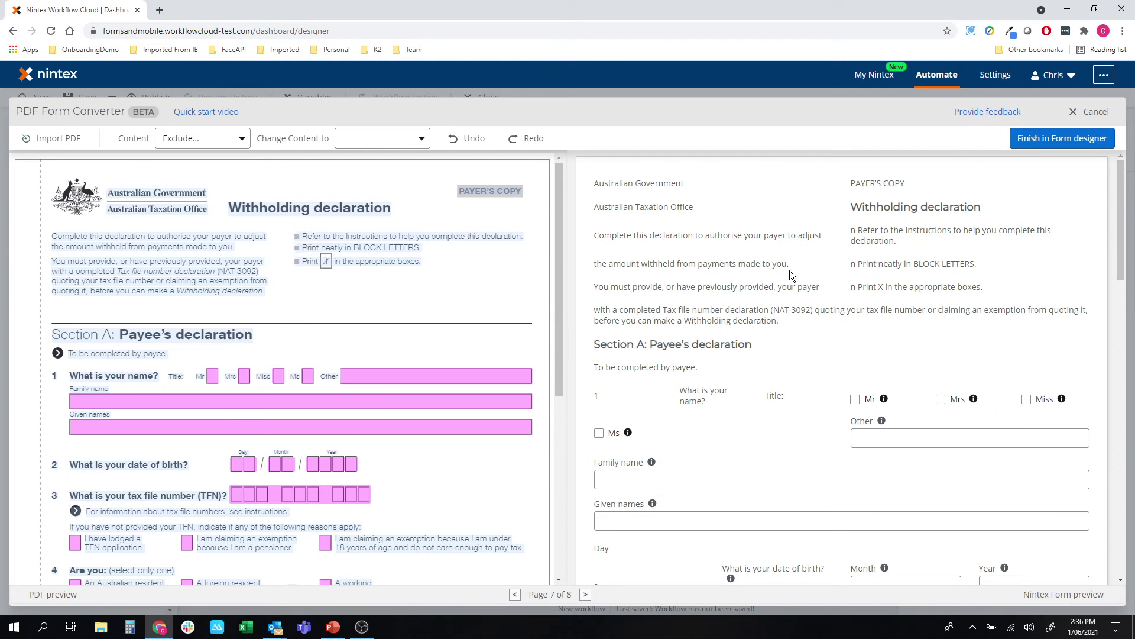
pyautogui.scroll(-4, 204, 286)
pyautogui.scroll(4, 205, 287)
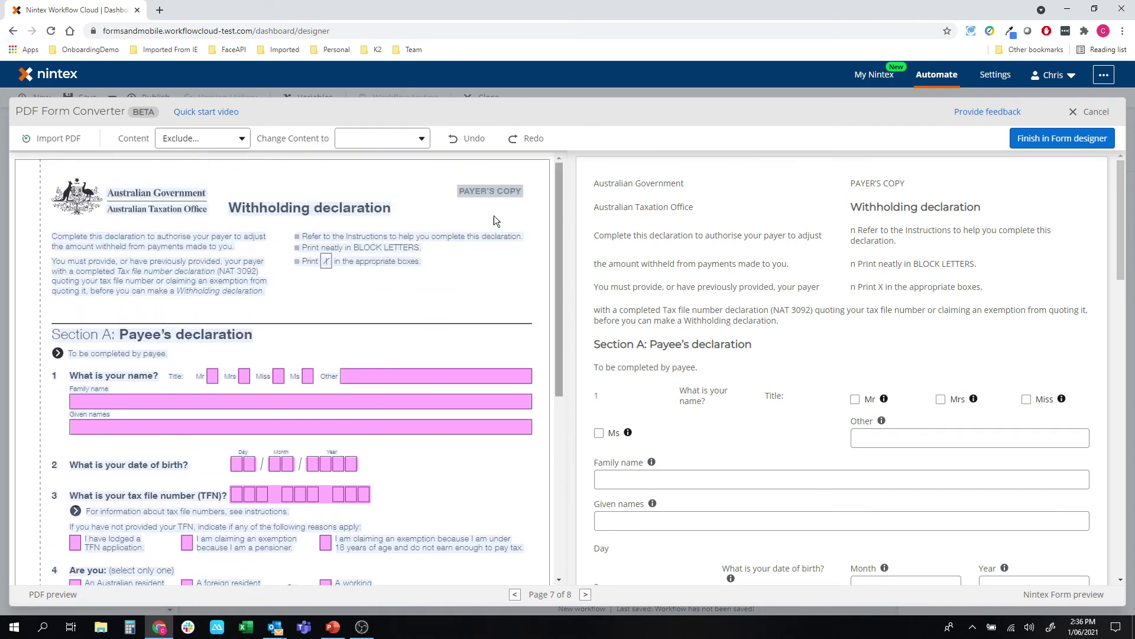
pyautogui.scroll(-2, 264, 240)
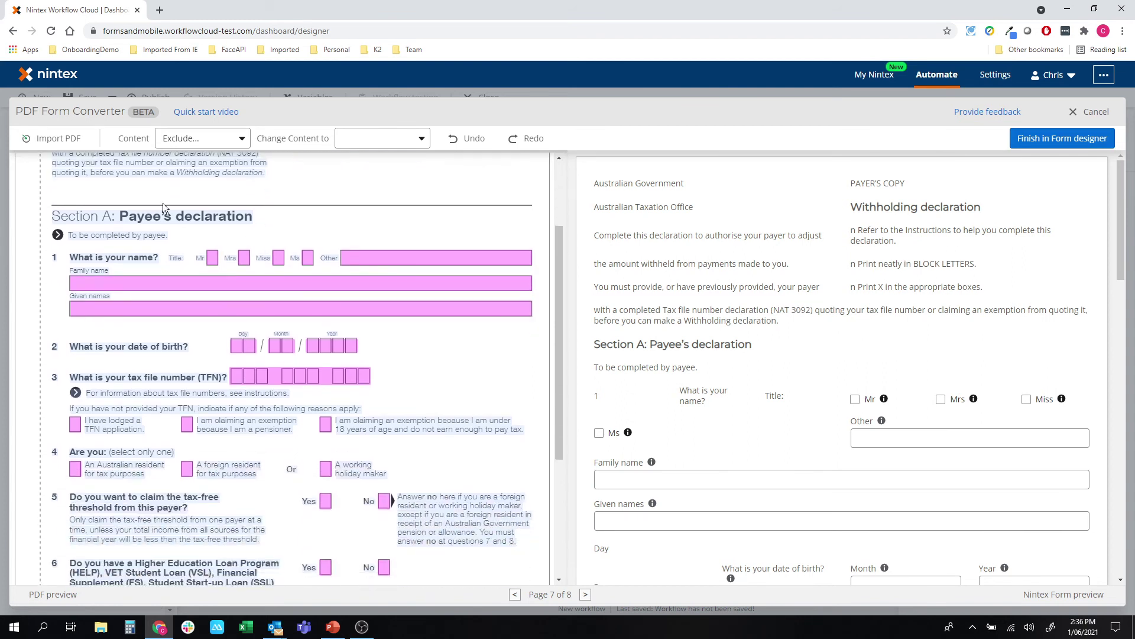
pyautogui.click(184, 140)
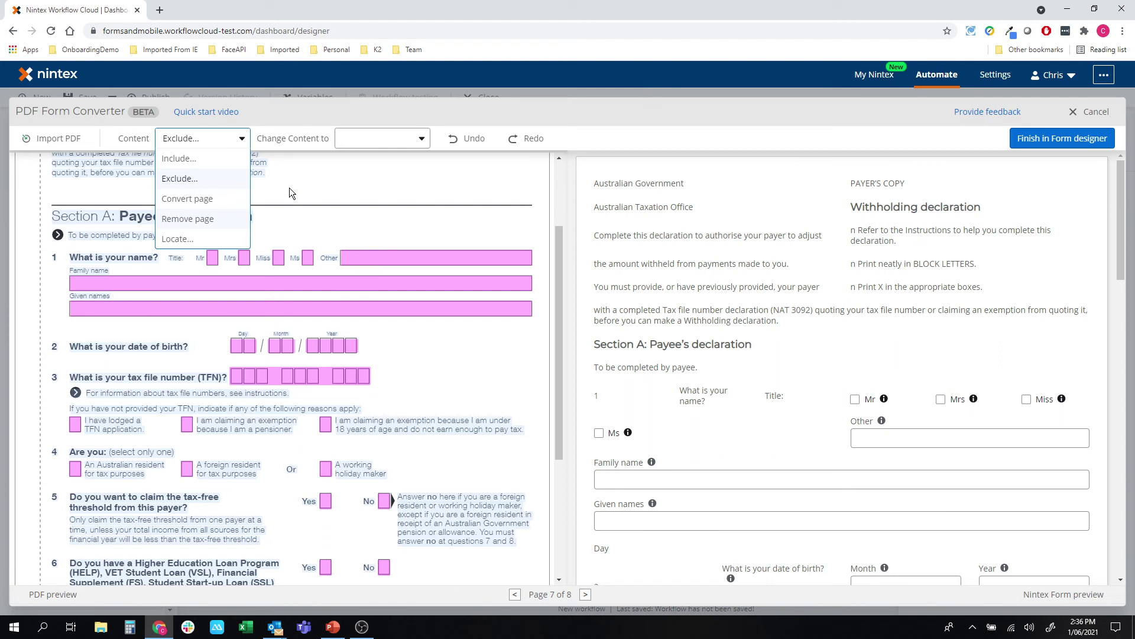
pyautogui.click(194, 166)
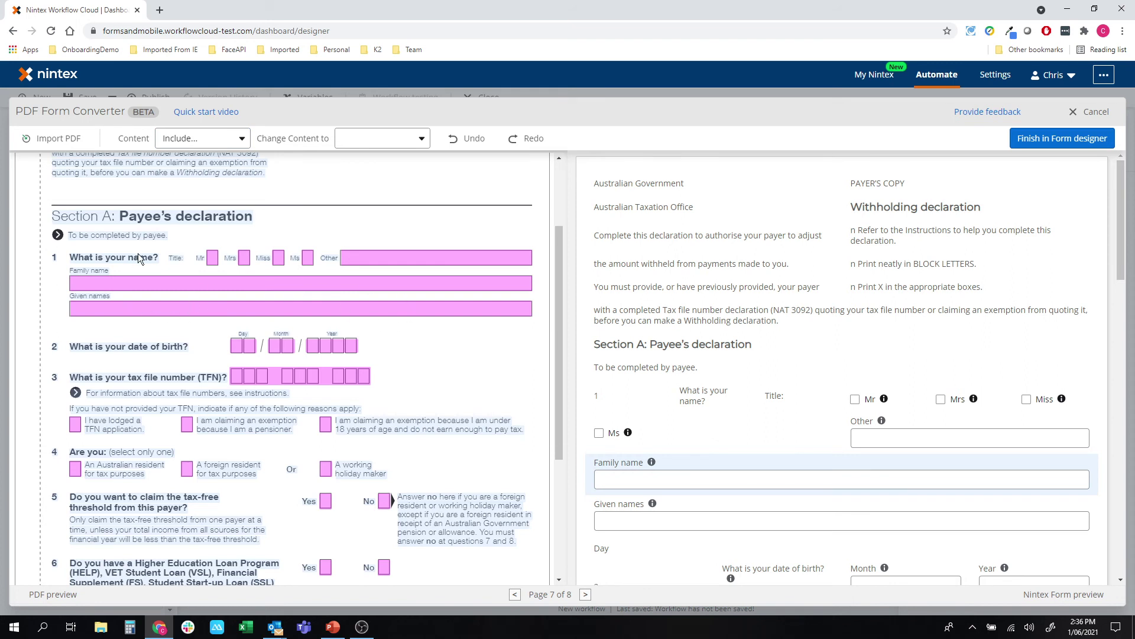
pyautogui.scroll(-1, 332, 255)
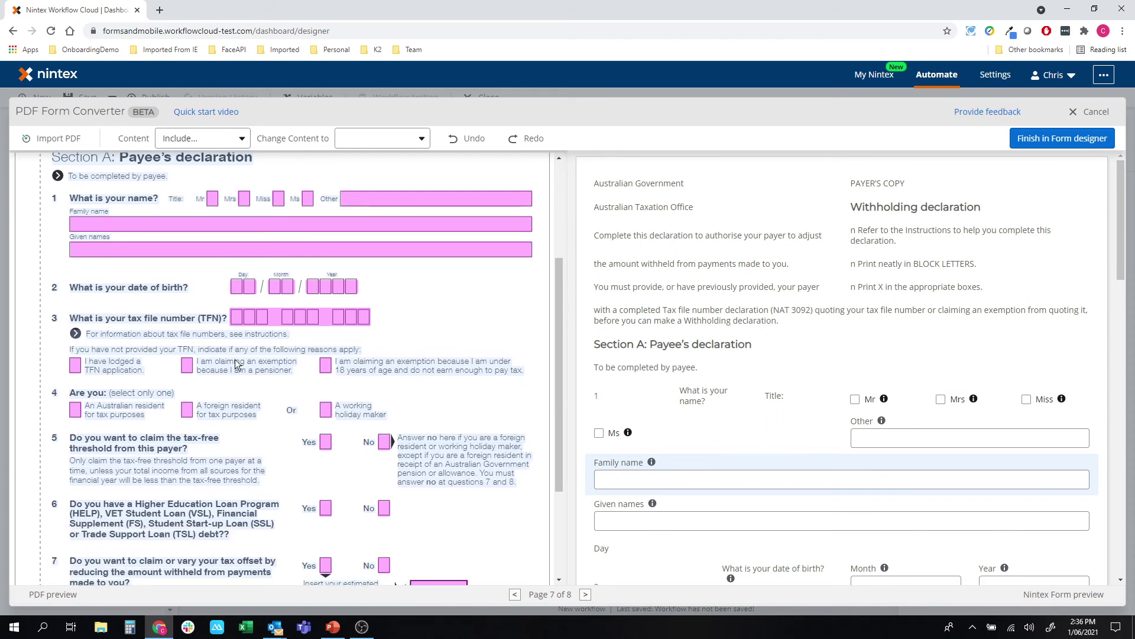
pyautogui.scroll(-2, 292, 355)
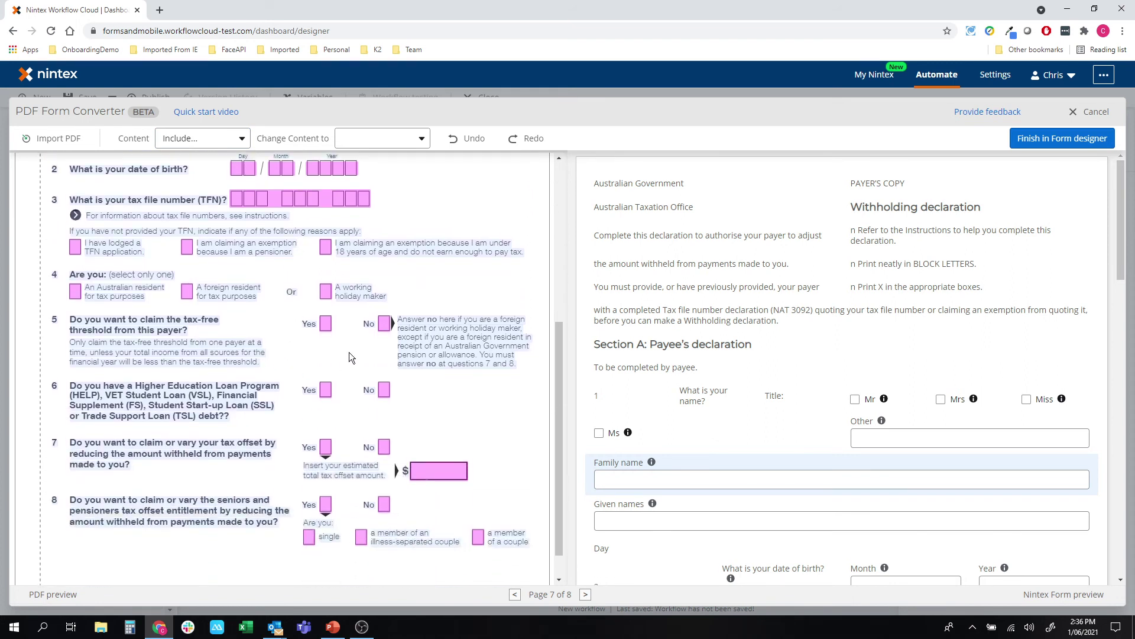
pyautogui.click(227, 136)
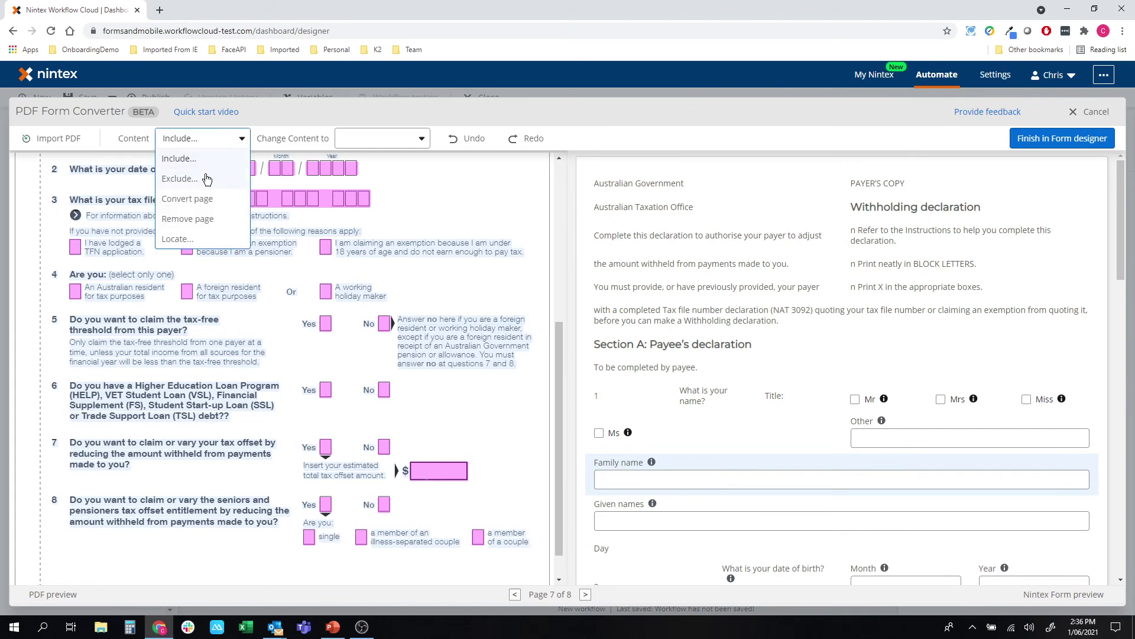
pyautogui.click(204, 179)
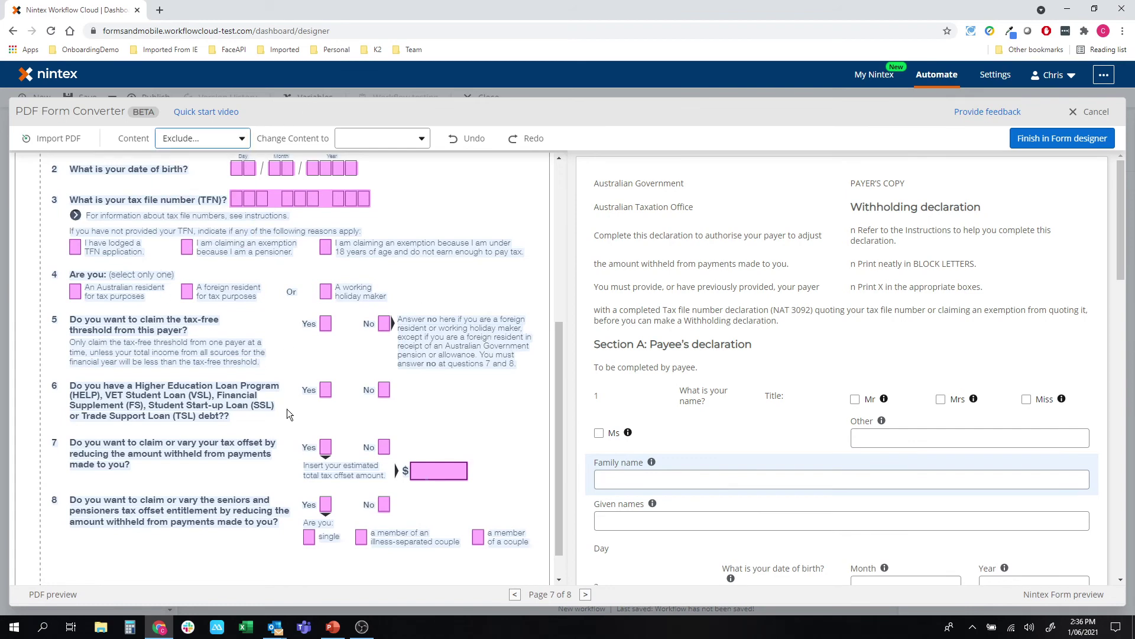
pyautogui.scroll(5, 338, 417)
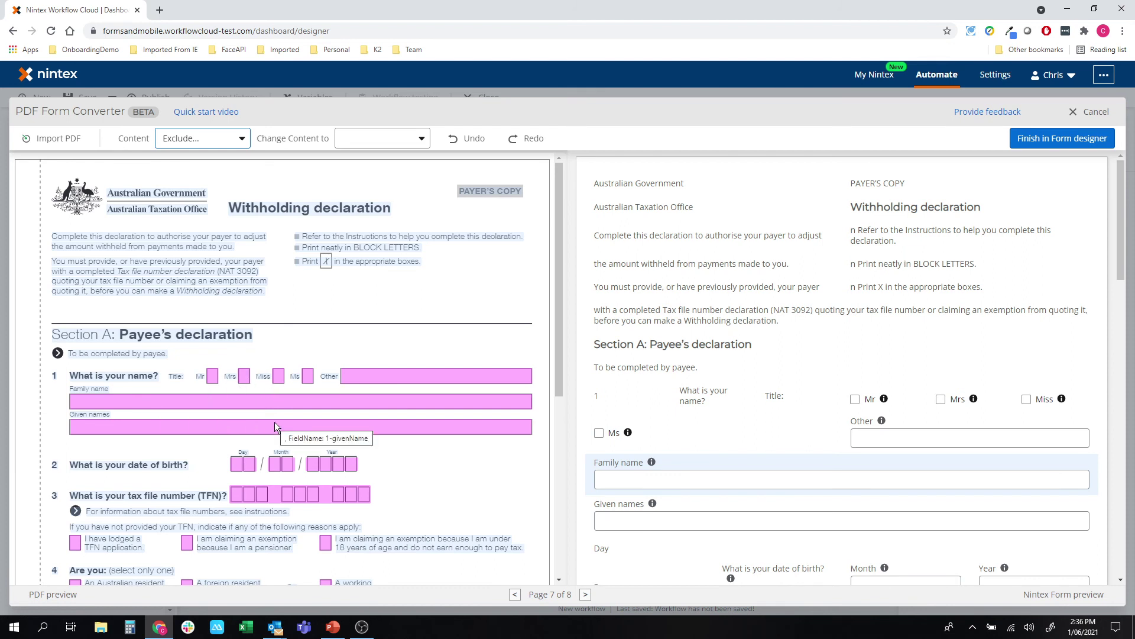
pyautogui.scroll(-2, 450, 261)
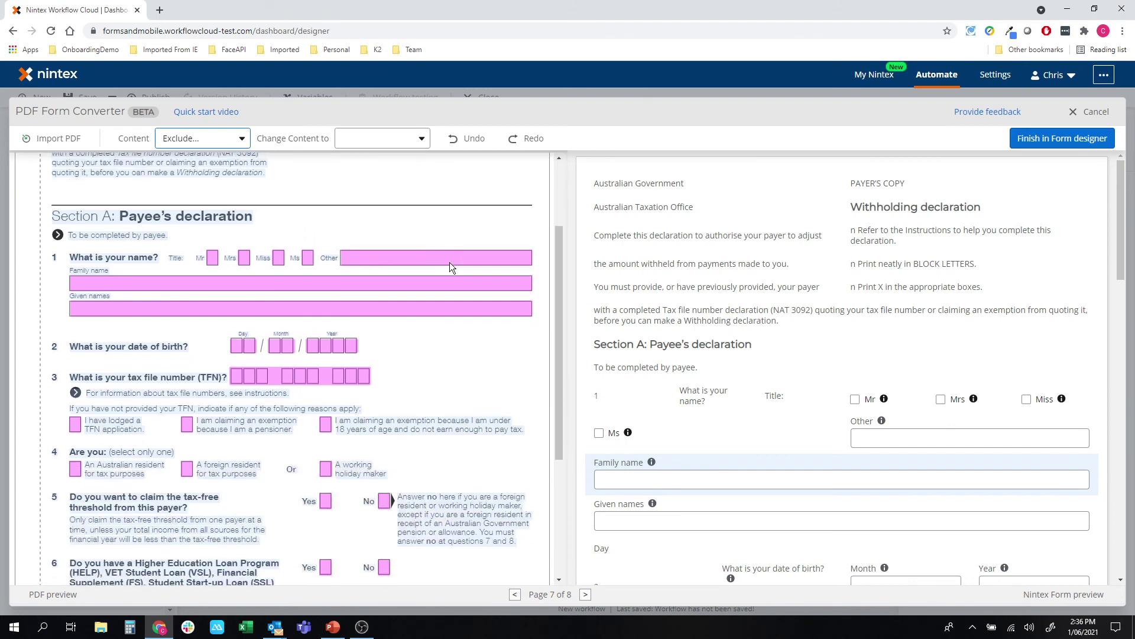
# Open the converted form in the Form designer, discarding the PDF, and add Image 1 above 'Who should complete'.
pyautogui.click(1080, 139)
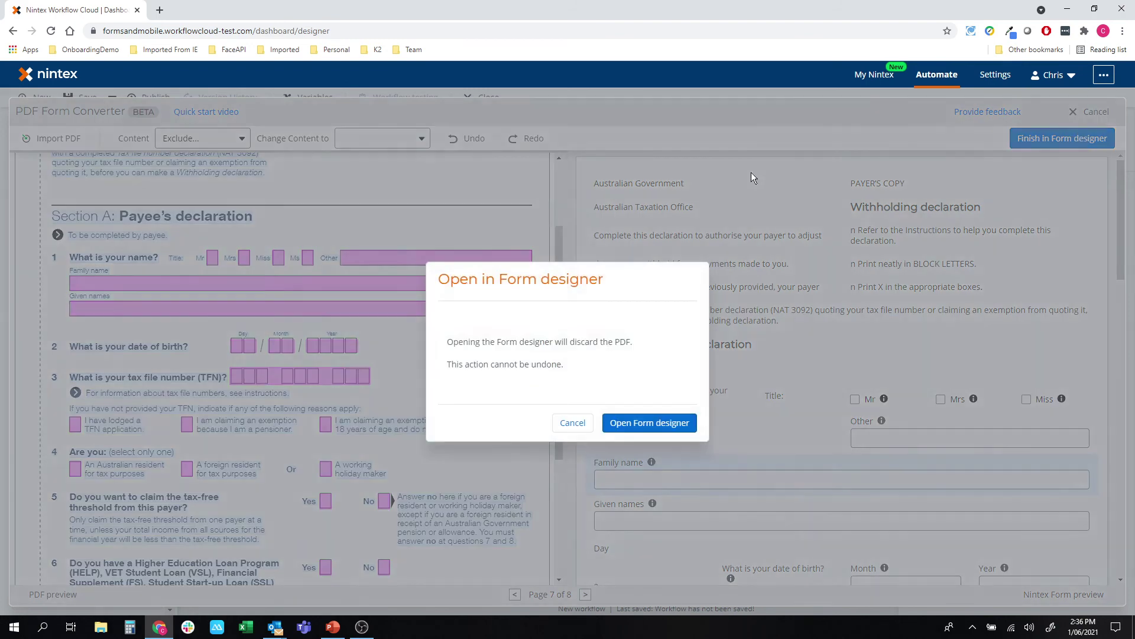
pyautogui.click(650, 418)
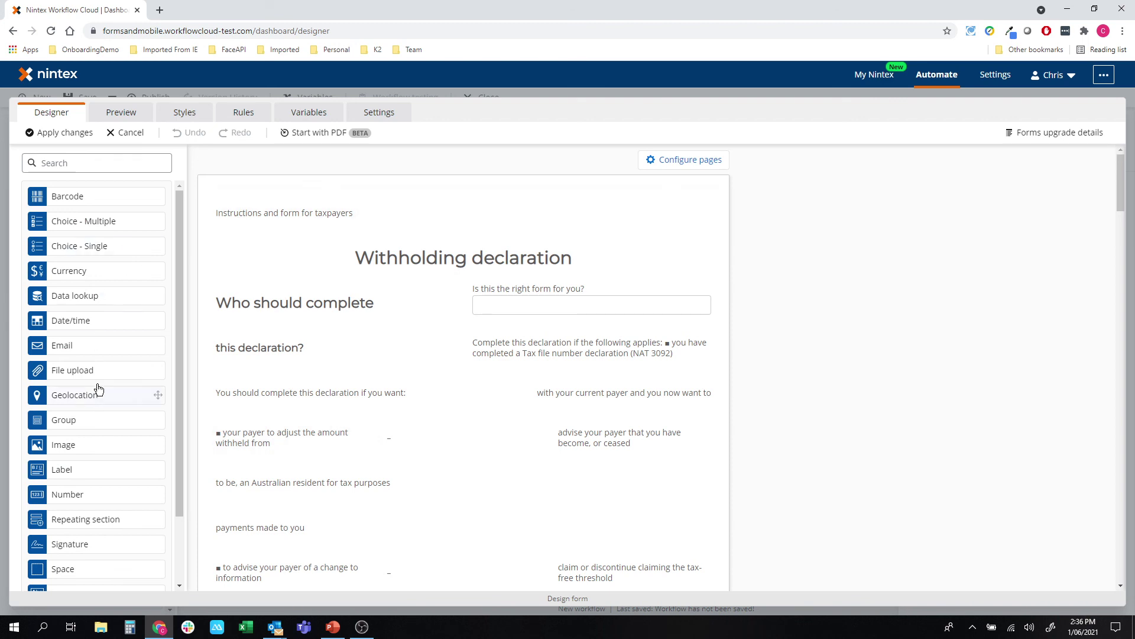
pyautogui.moveTo(79, 453); pyautogui.dragTo(304, 254)
pyautogui.click(272, 286)
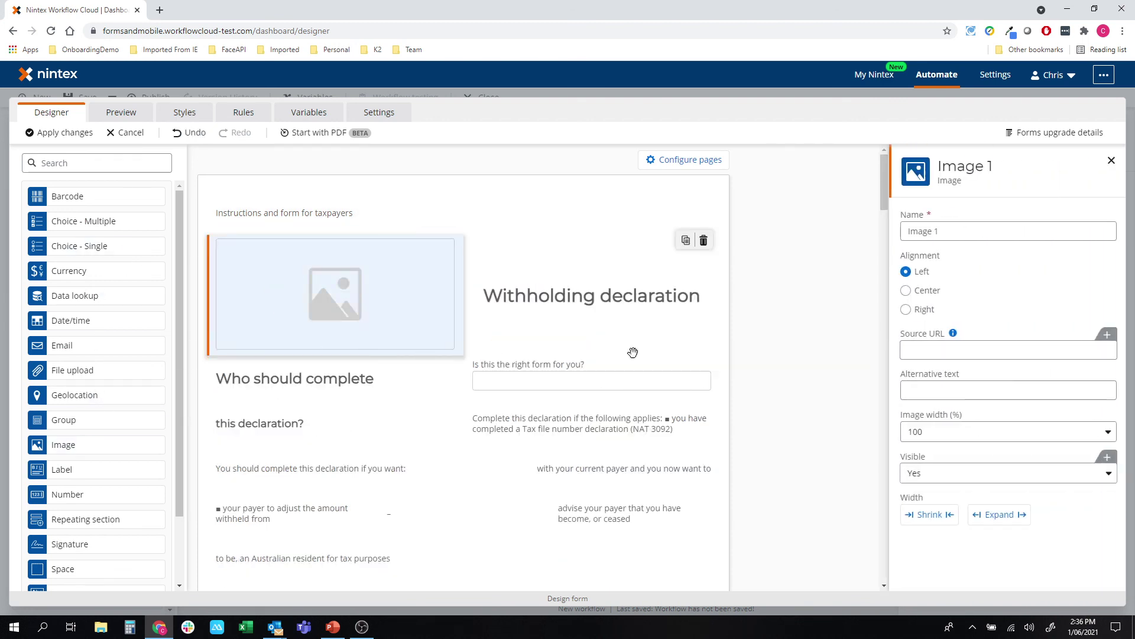